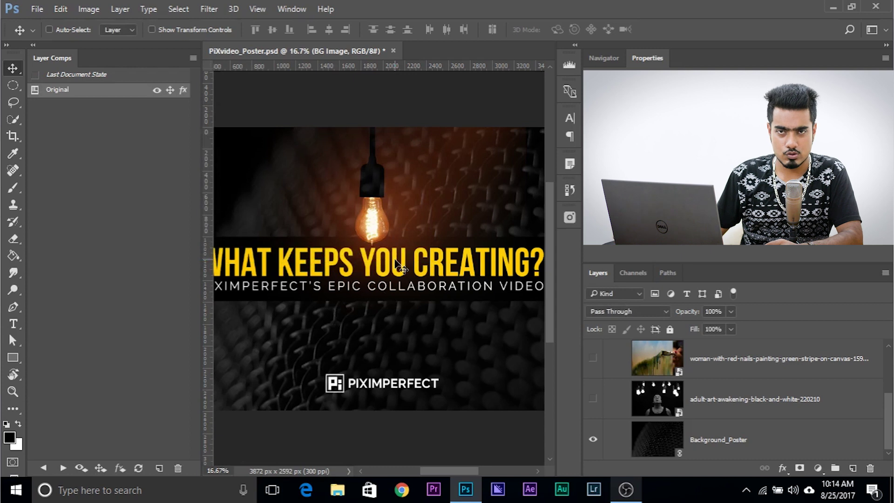
Step: Hide the original poster background and show the bulbs-and-man image instead
left_click(594, 440)
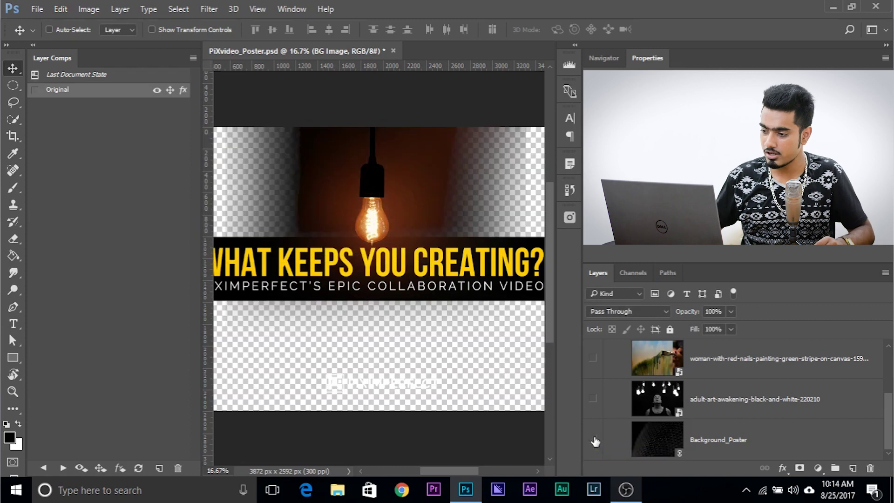
left_click(593, 400)
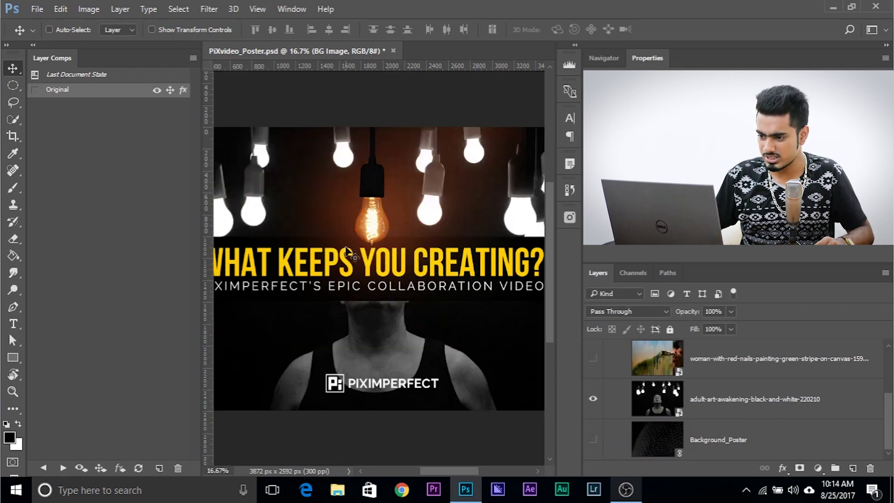
scroll(512, 366, "up", 2)
scroll(638, 395, "up", 3)
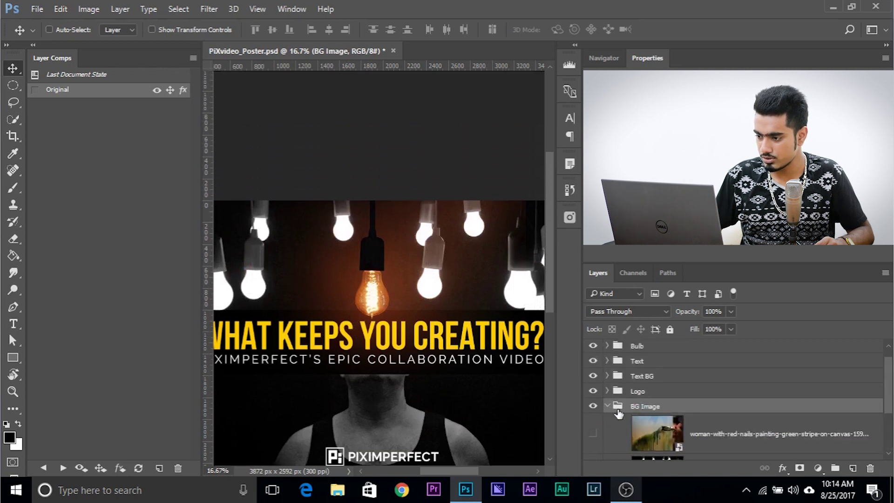
Step: Move the Text group's headline lower on the poster with Free Transform
left_click(622, 366)
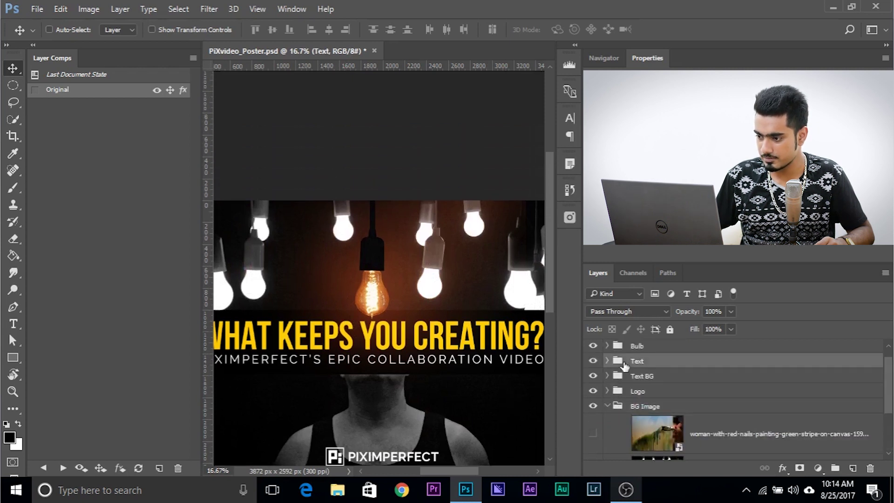
scroll(461, 315, "down", 3)
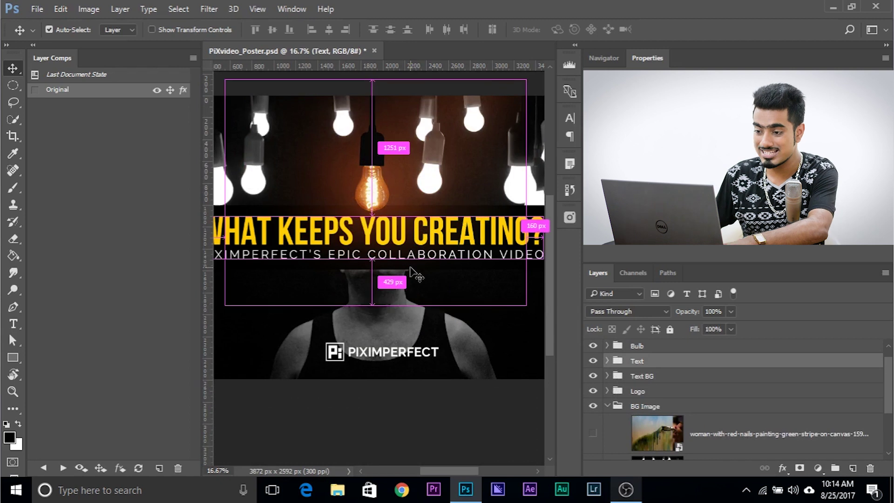
key("ctrl+t")
left_click_drag(412, 239, 414, 320)
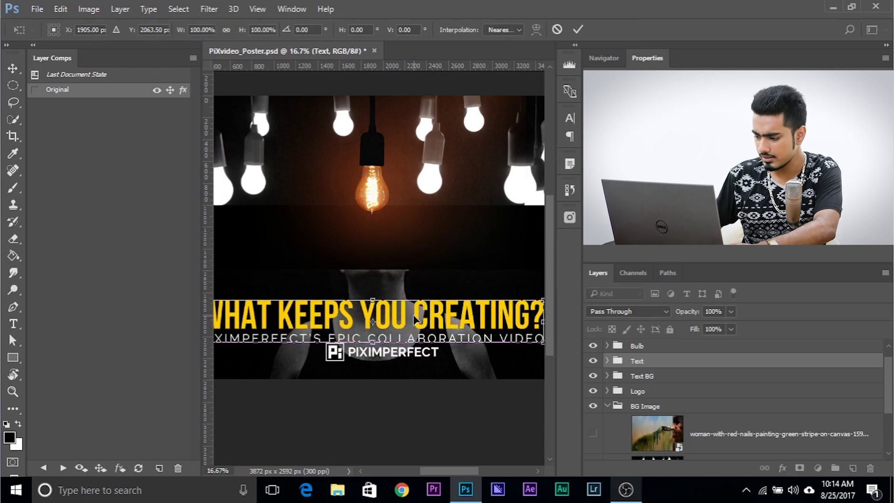
key("Return")
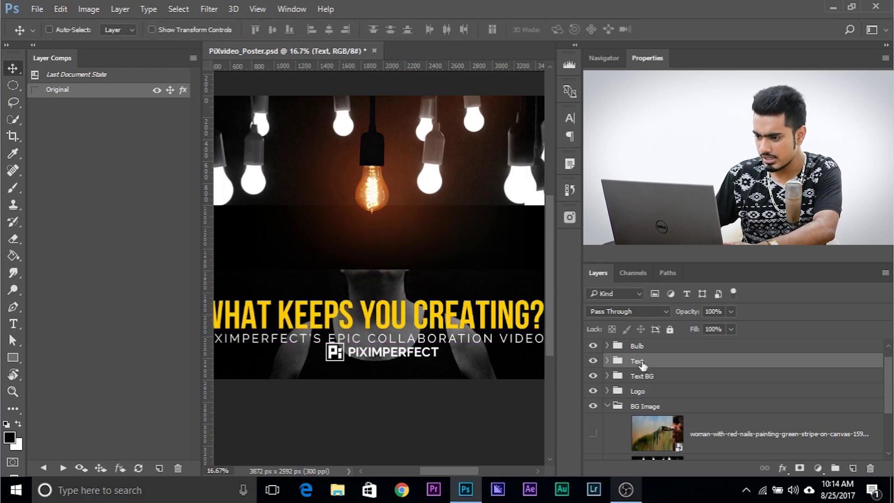
Step: Hide the subtitle line and the dark Text BG band behind the headline
left_click(608, 361)
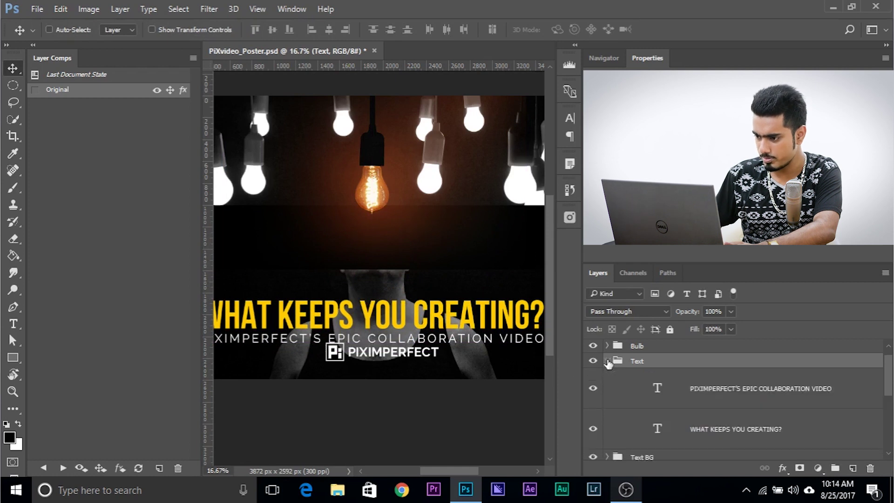
left_click(593, 390)
left_click(593, 390)
left_click(593, 390)
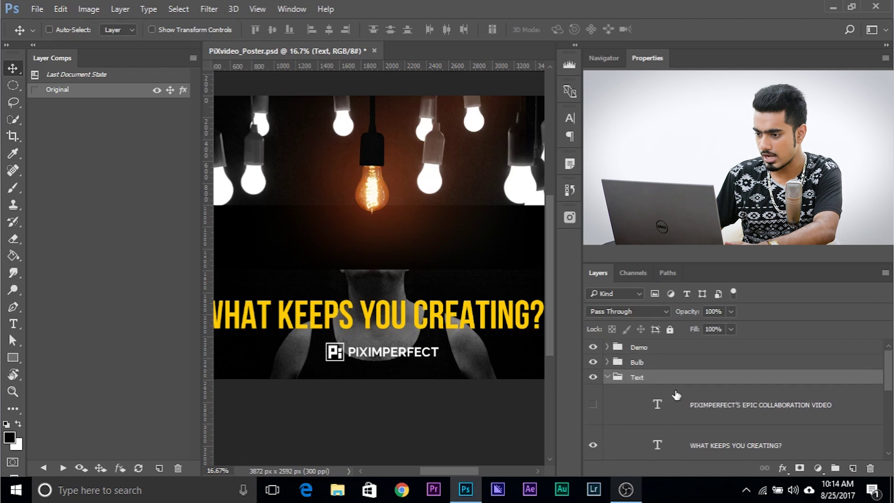
scroll(626, 409, "down", 3)
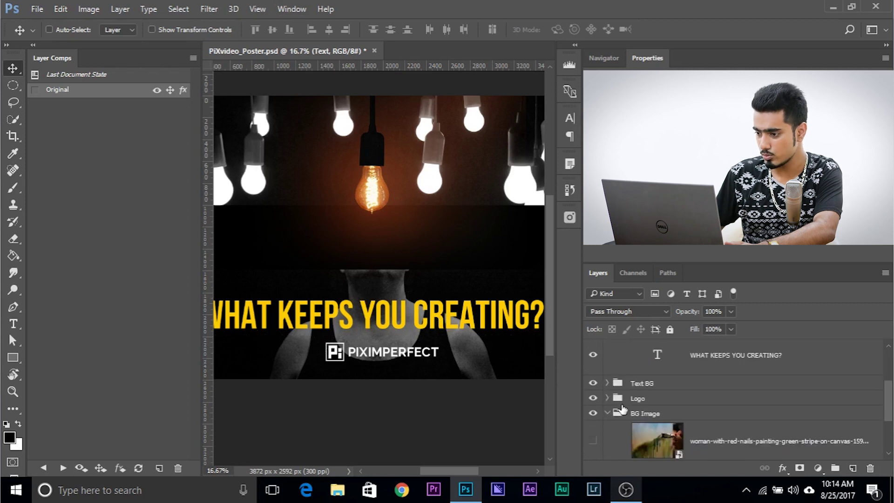
left_click(594, 383)
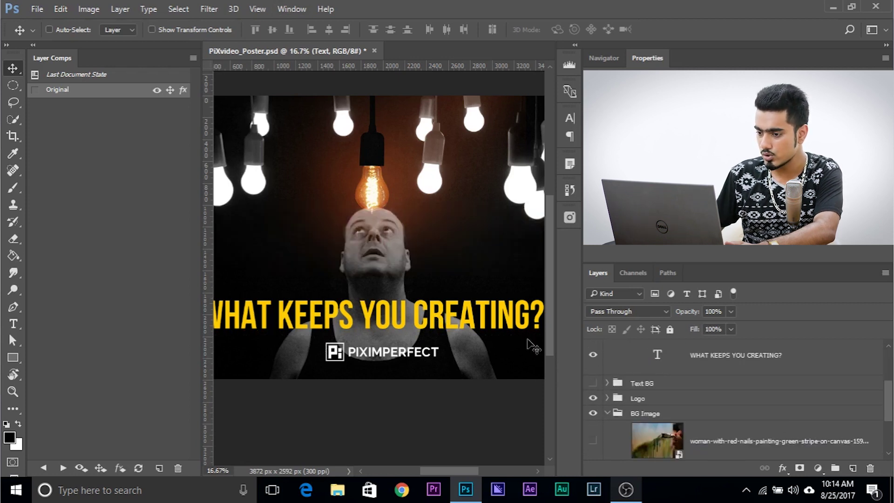
left_click(632, 401)
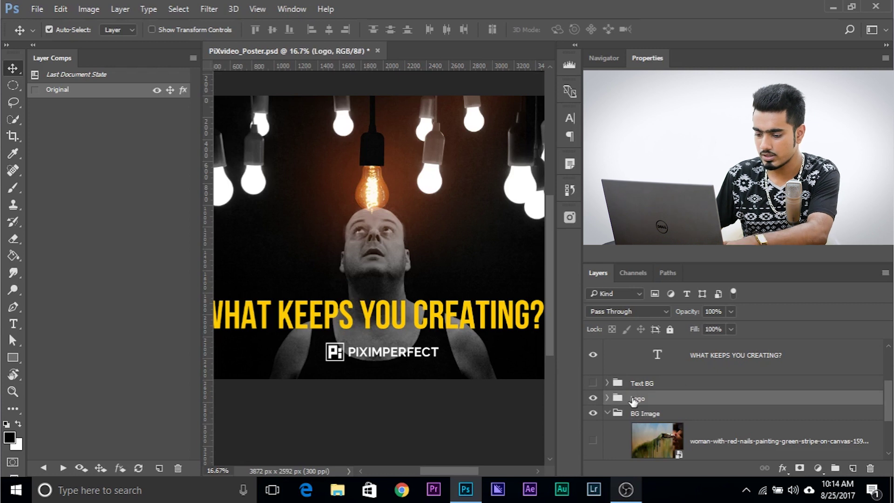
Step: Reposition the Logo group into the poster's lower-right corner beneath the yellow headline
key("ctrl+minus")
key("ctrl+minus")
key("ctrl+plus")
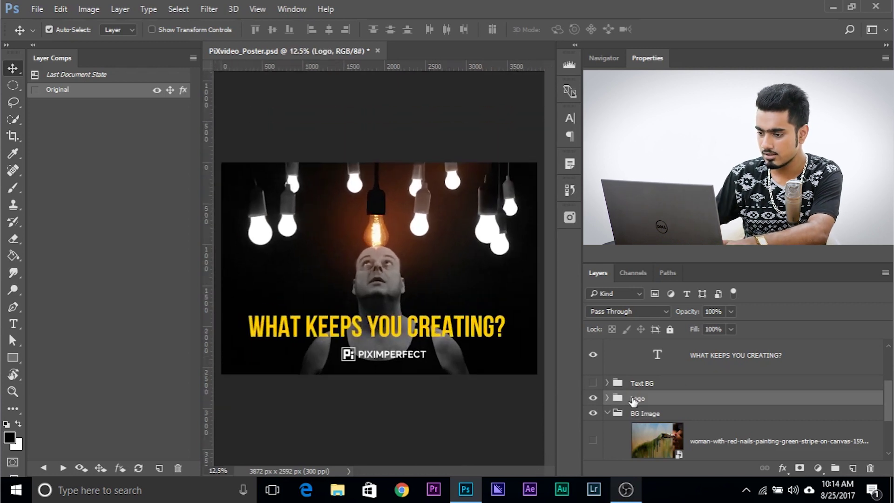
key("ctrl+t")
left_click_drag(401, 358, 521, 365)
key("Return")
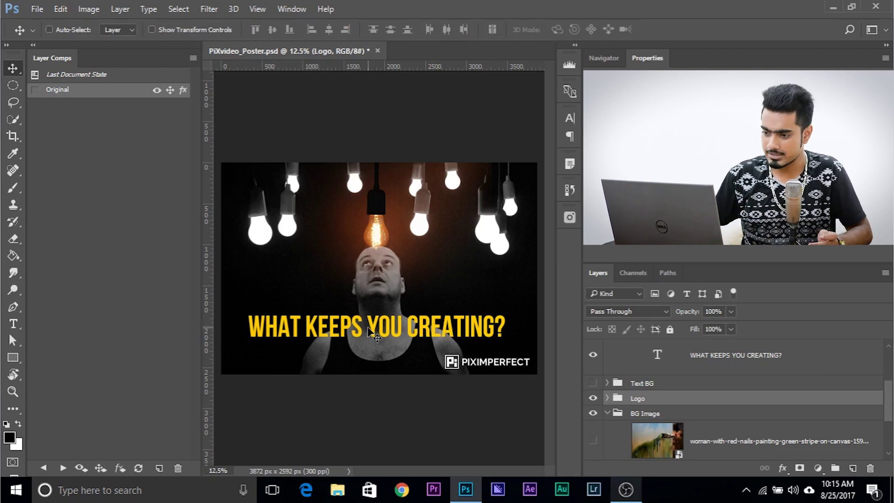
left_click(384, 347, "ctrl")
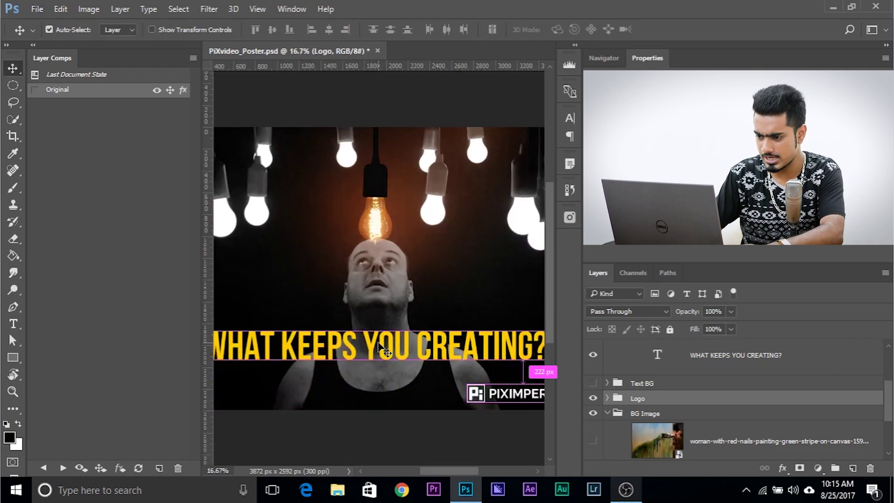
scroll(613, 408, "down", 2)
scroll(613, 409, "up", 2)
scroll(612, 409, "up", 2)
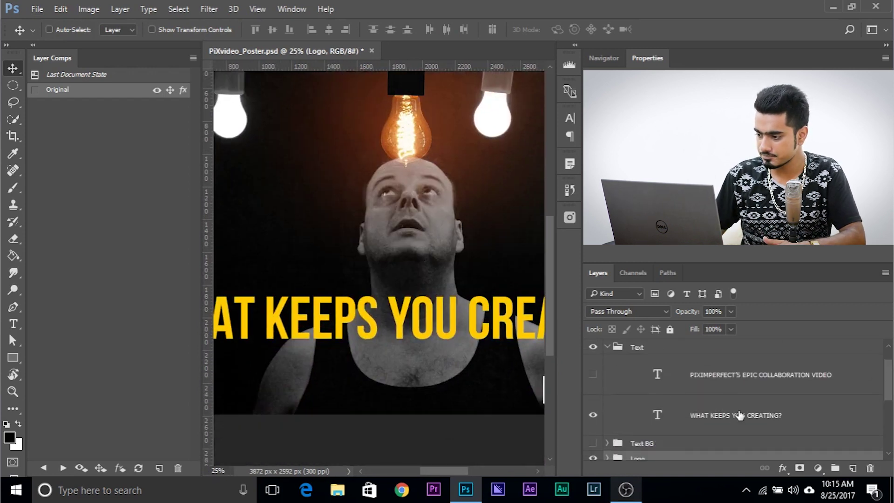
Step: Add a black drop shadow at 100% opacity to the yellow WHAT KEEPS YOU CREATING? headline
left_click(740, 416)
right_click(741, 415)
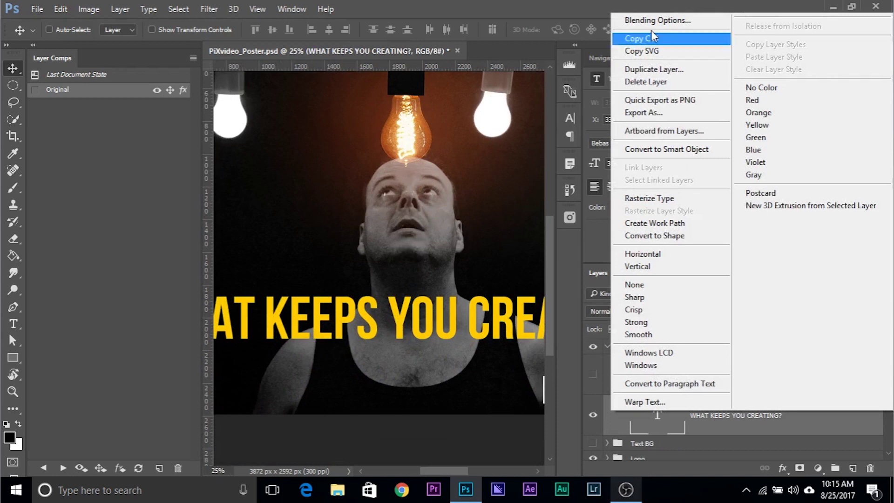
key("Escape")
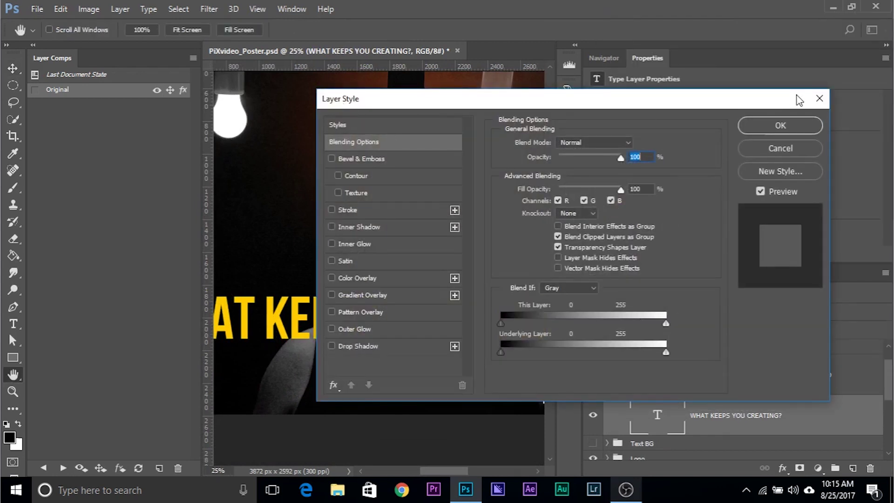
left_click(813, 99)
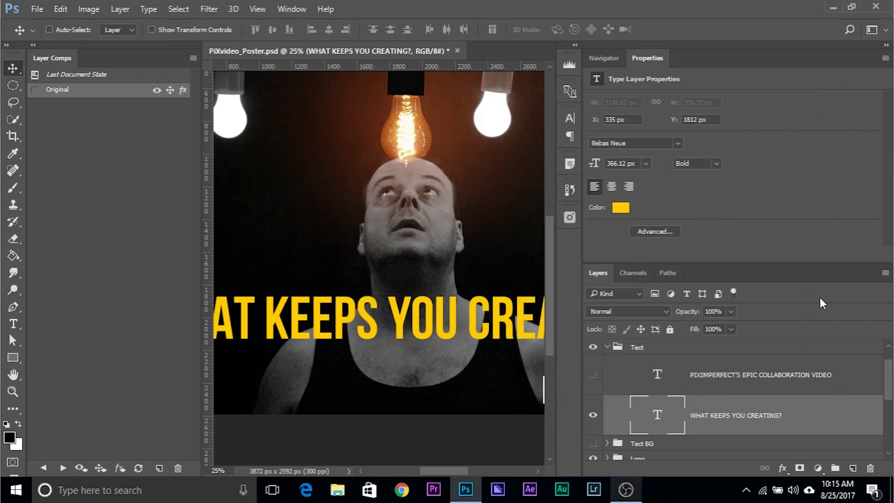
double_click(845, 418)
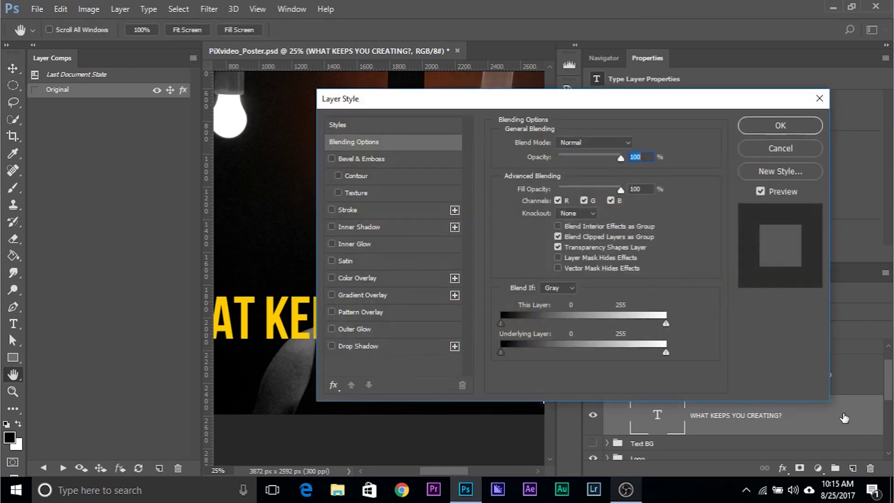
left_click(340, 346)
left_click_drag(393, 107, 564, 154)
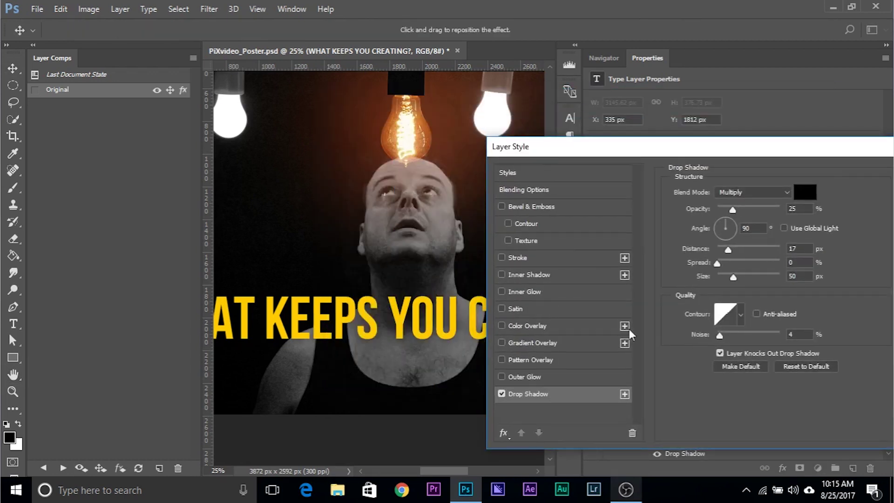
left_click_drag(739, 210, 811, 209)
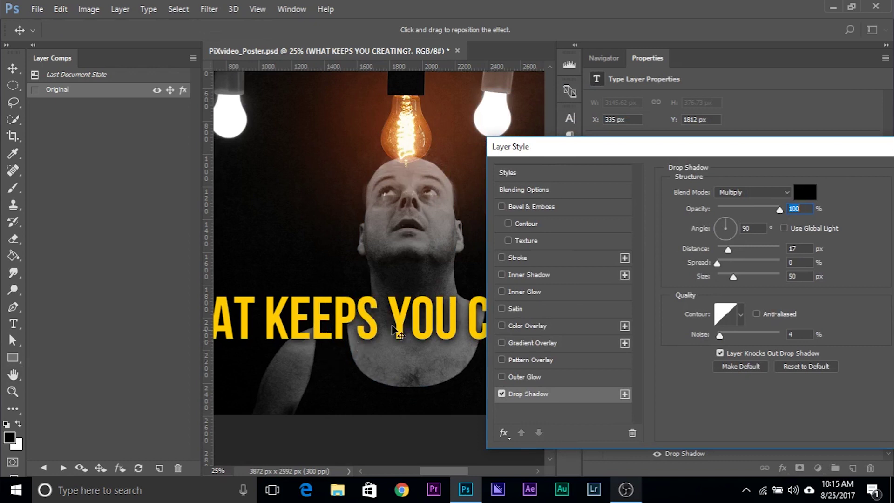
left_click_drag(776, 153, 487, 193)
left_click(636, 212)
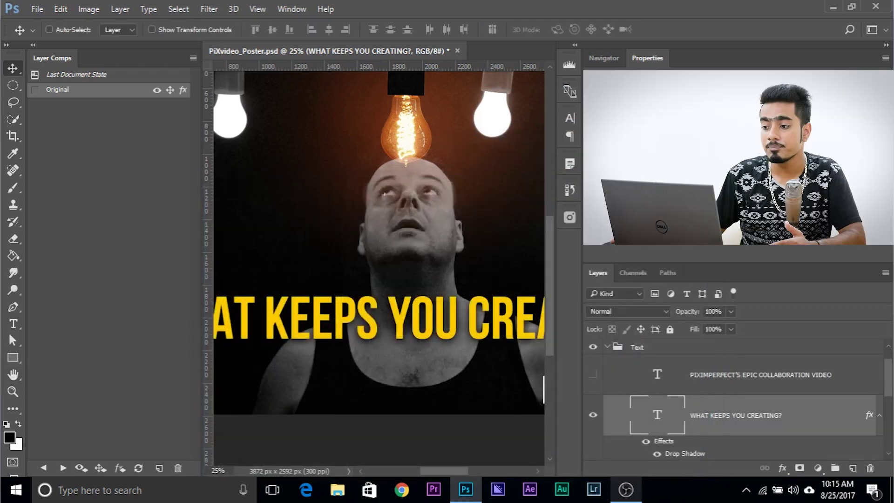
key("ctrl+minus")
key("ctrl+minus")
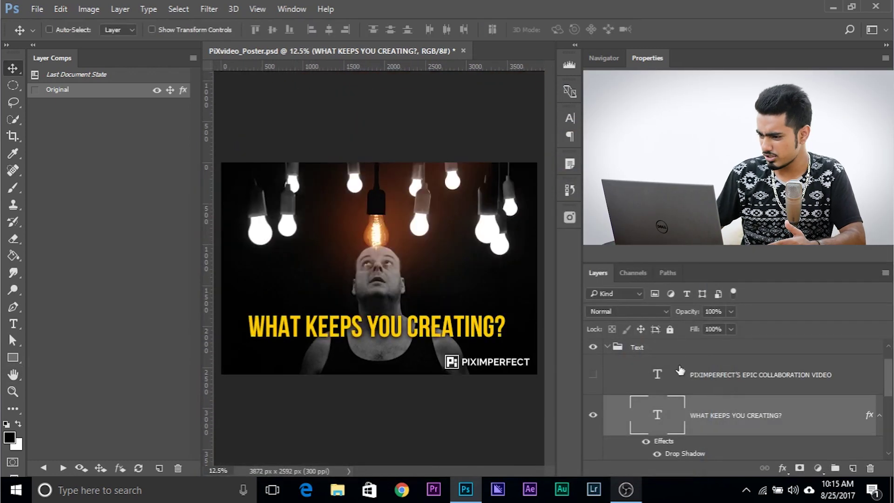
Step: Hide the glowing filament bulb and save the layout as layer comp 'Version 2'
scroll(699, 396, "up", 2)
left_click(593, 362)
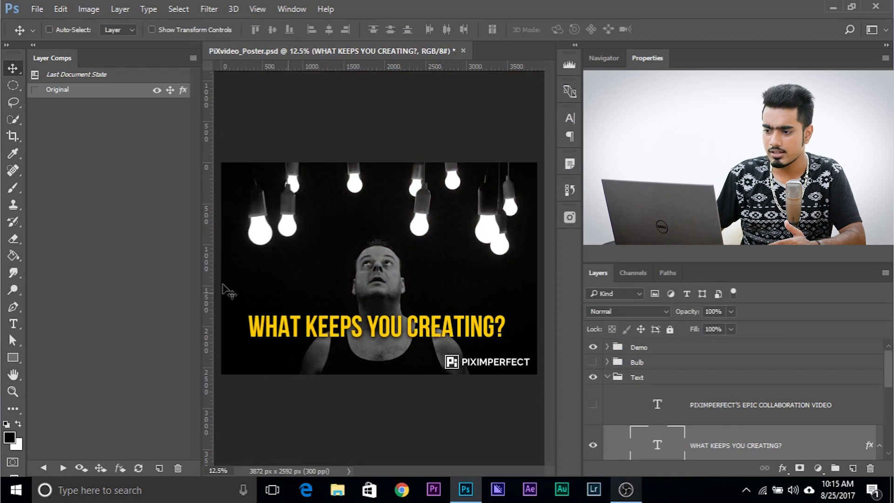
left_click(158, 468)
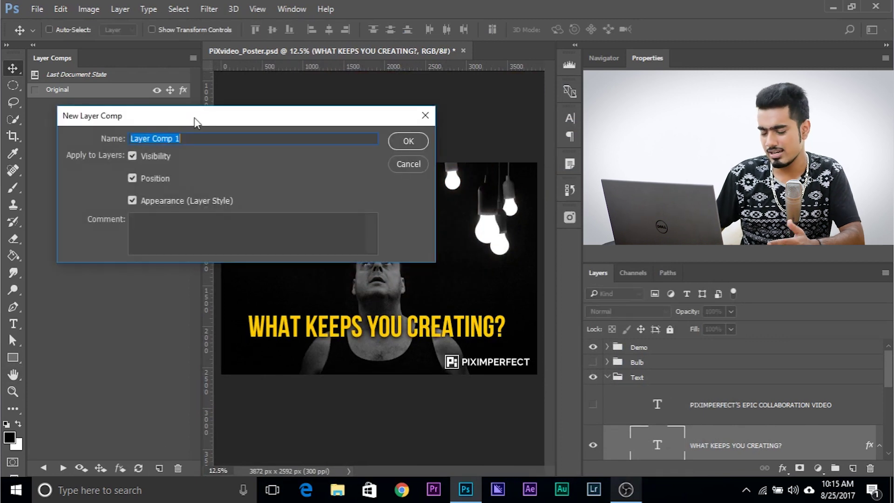
type("Version 2")
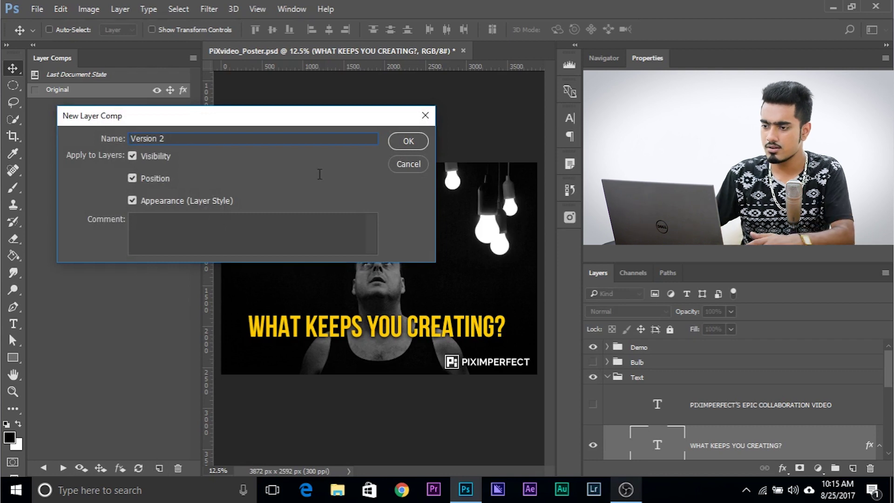
left_click(414, 143)
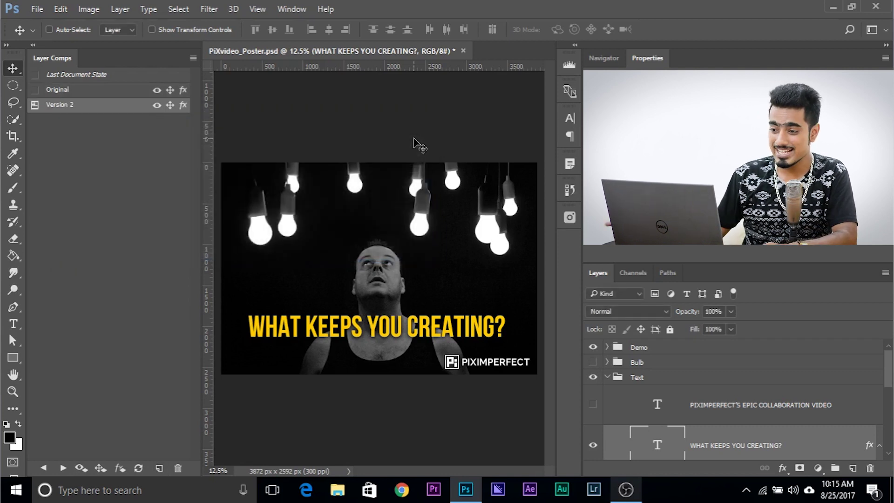
Step: Compare the Original and Version 2 comps, leaving Version 2 applied
left_click(35, 90)
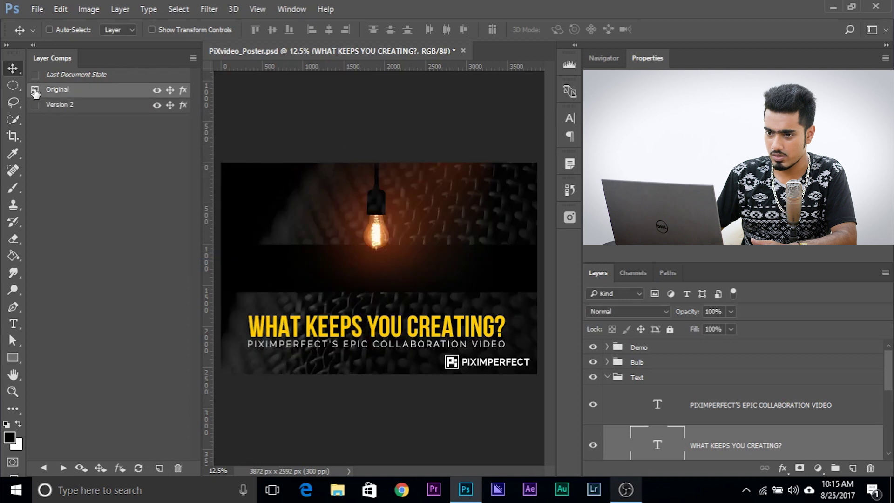
left_click(35, 105)
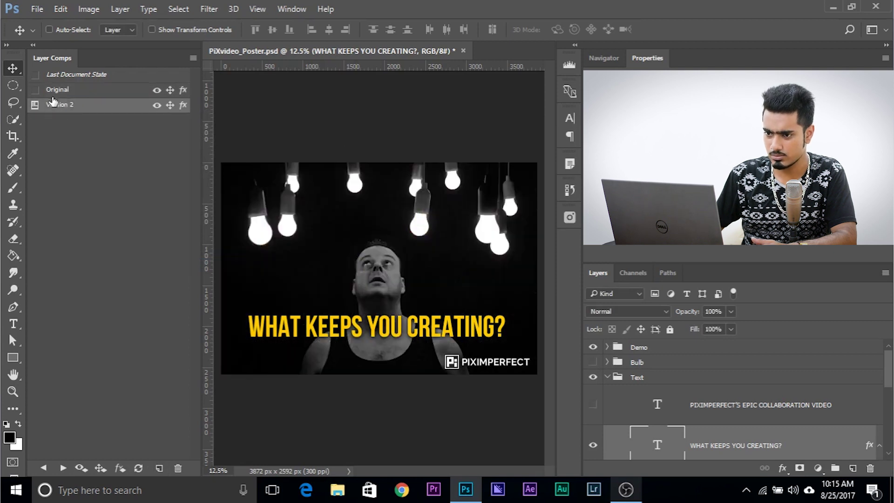
left_click(35, 89)
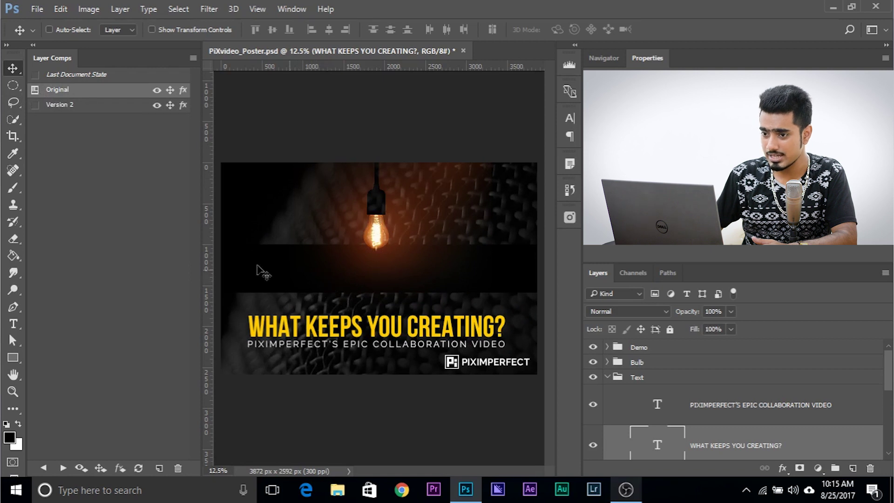
left_click(34, 105)
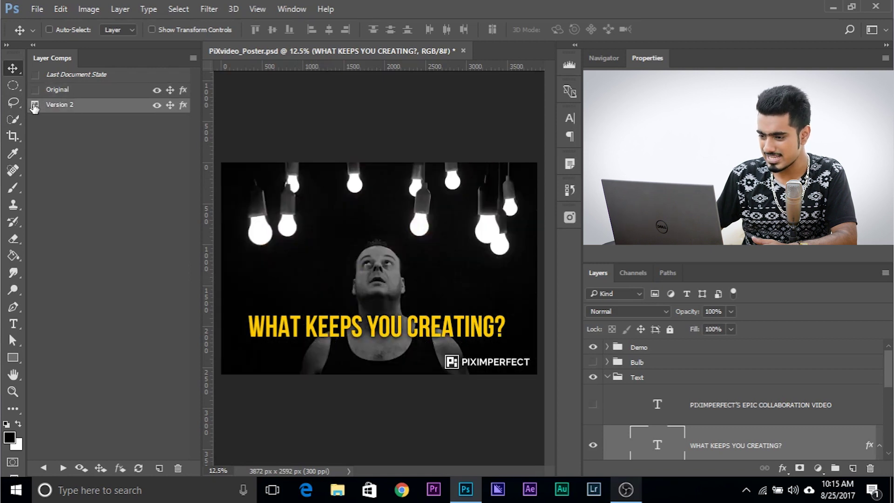
Step: Apply the Original layer comp to the poster
left_click(70, 91)
left_click(34, 89)
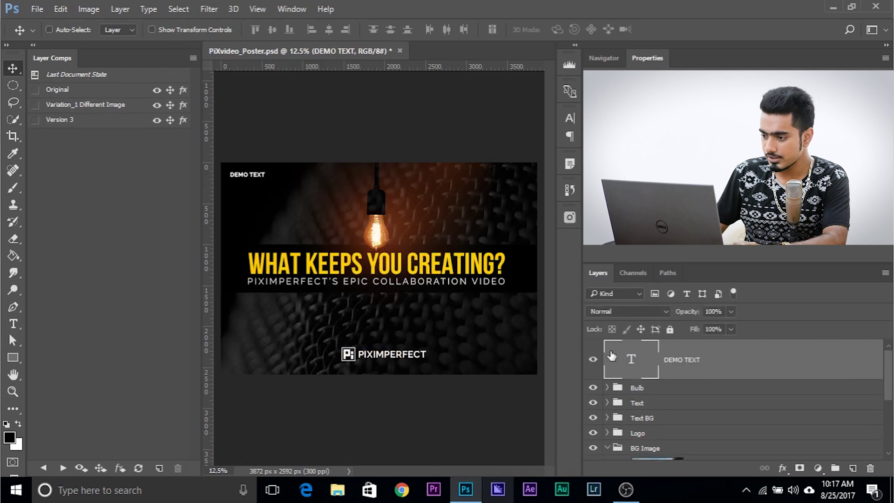
Step: Put the DEMO TEXT layer into a new group named 'Demo'
scroll(612, 357, "down", 2)
scroll(612, 356, "up", 2)
key("ctrl+g")
double_click(641, 348)
type("Demo")
key("Return")
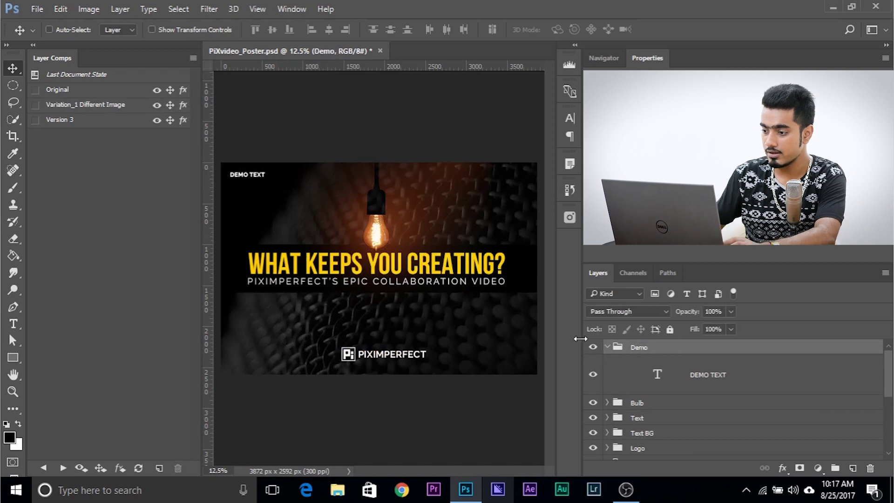
left_click(608, 348)
Step: Delete the Version 3, Original and Variation_1 layer comps
left_click_drag(81, 119, 177, 467)
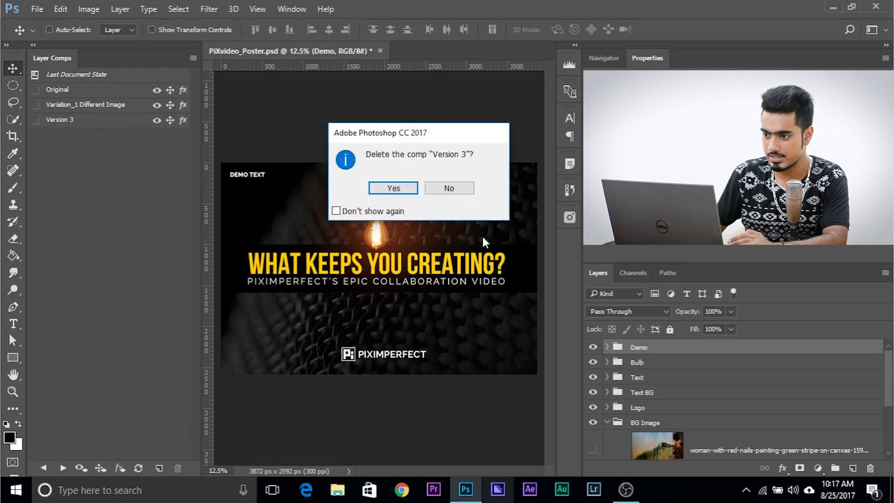
left_click(392, 186)
left_click(107, 106)
left_click(113, 92, "ctrl")
left_click_drag(124, 109, 179, 467)
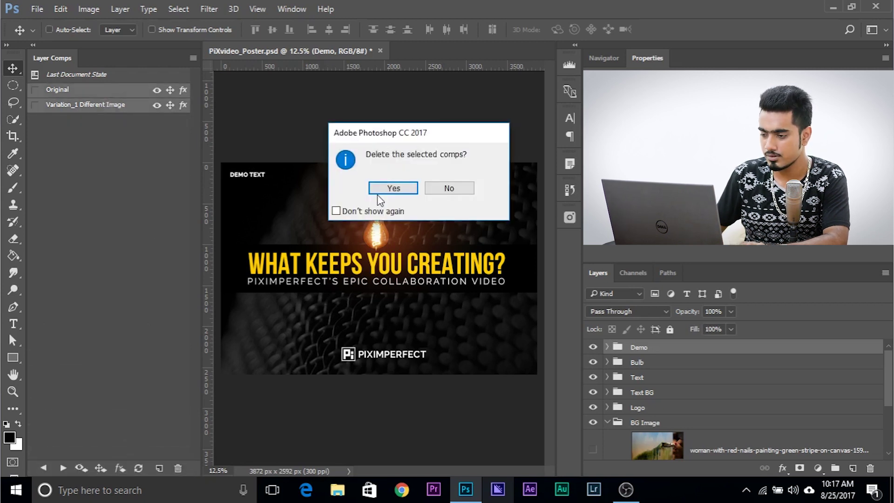
left_click(393, 188)
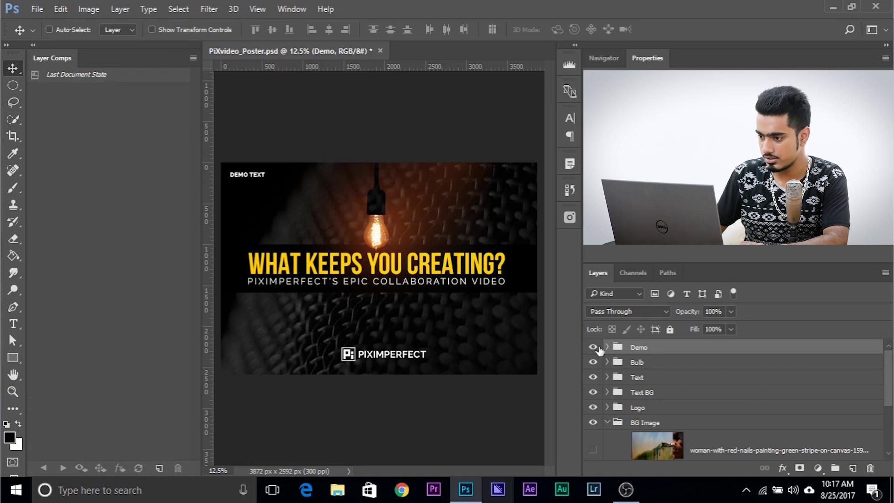
Step: Hide the DEMO TEXT layer inside the Demo group
left_click(606, 347)
left_click(593, 377)
left_click(607, 347)
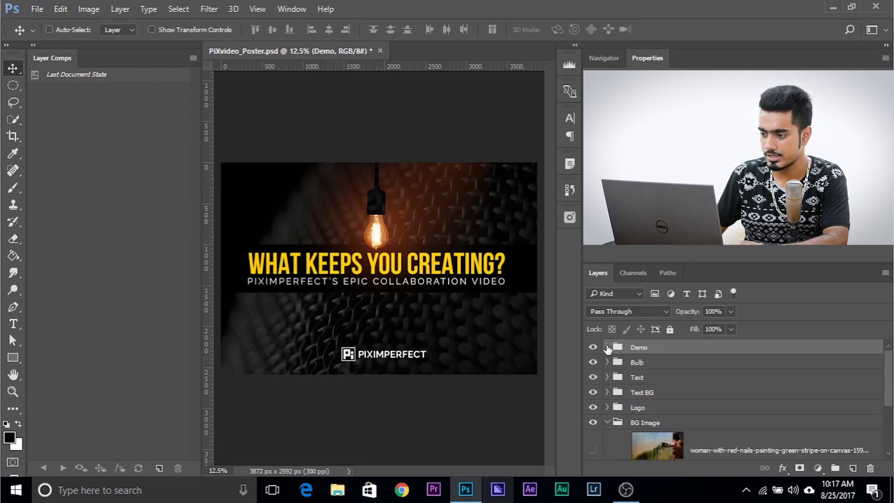
Step: Save the current design as a new layer comp named 'Original'
left_click(160, 469)
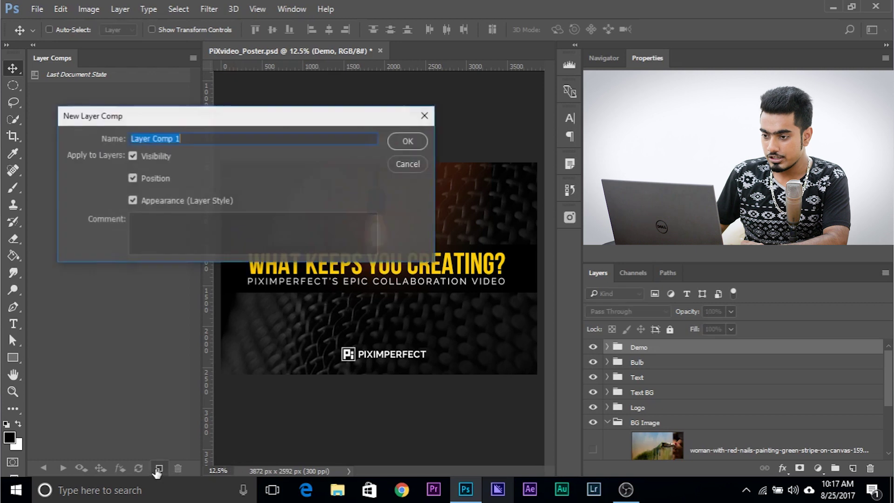
type("Original")
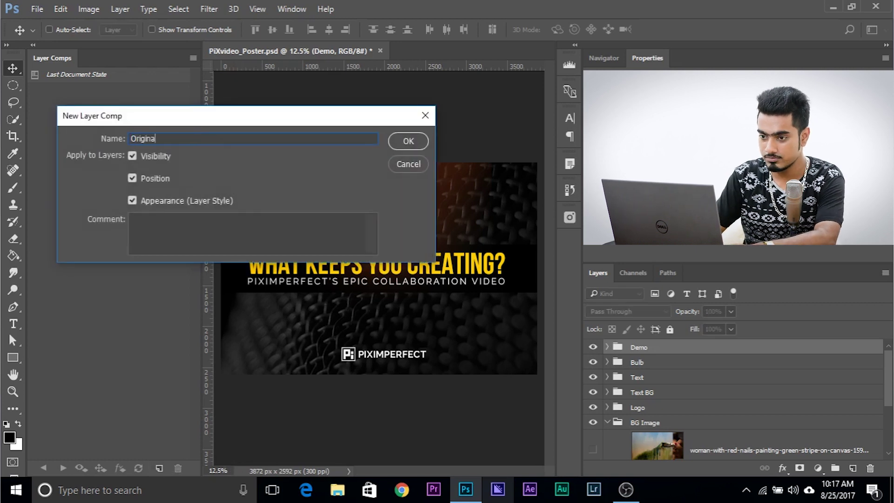
key("Return")
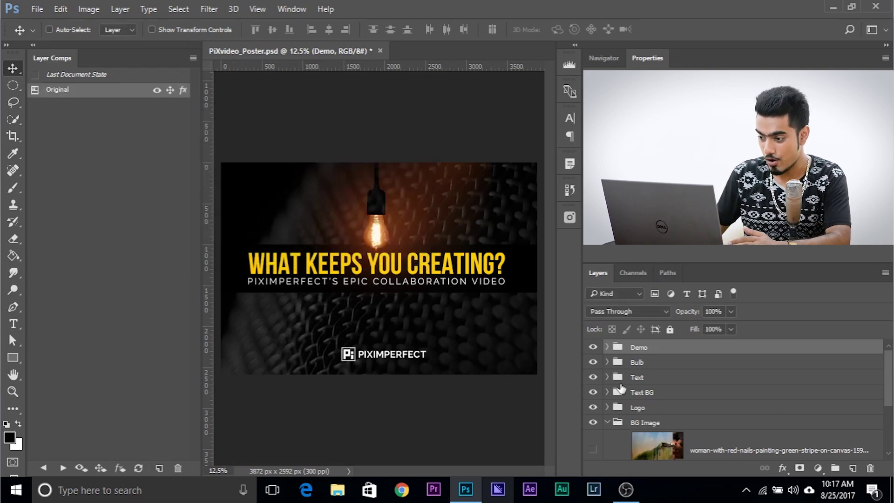
Step: Hide Background_Poster and show the bulbs-and-man background image
scroll(623, 389, "down", 3)
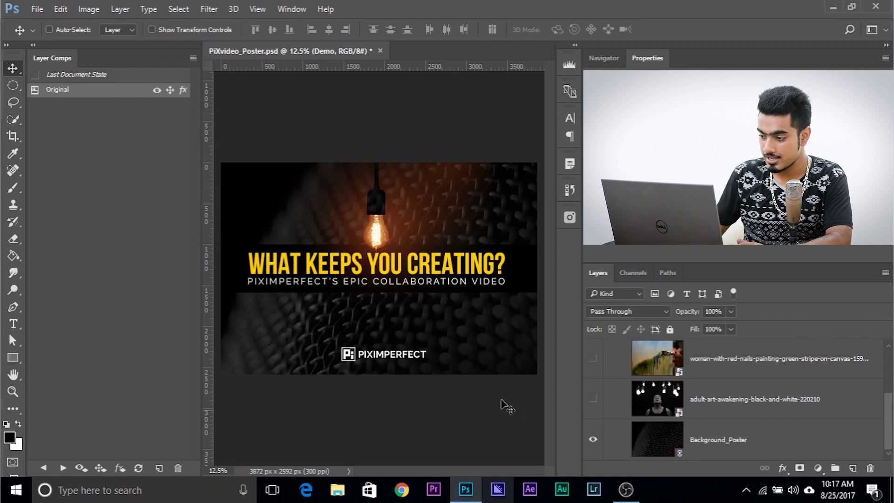
left_click(593, 440)
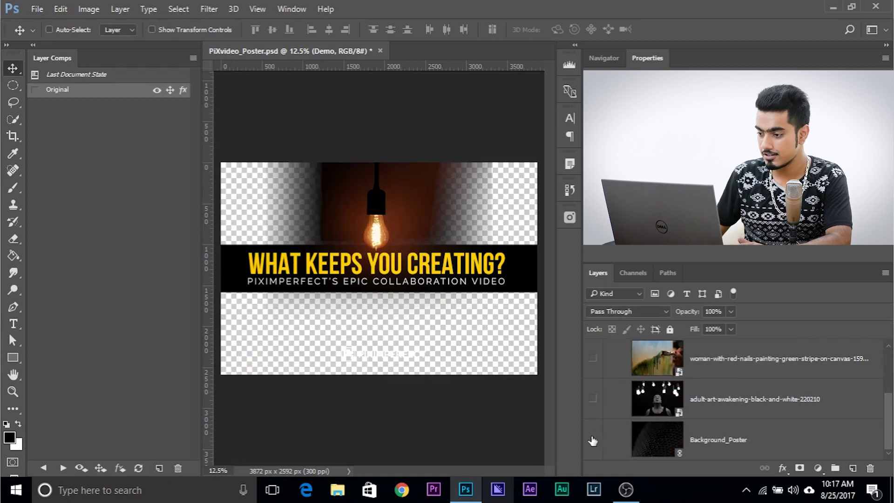
left_click(593, 399)
scroll(638, 429, "up", 3)
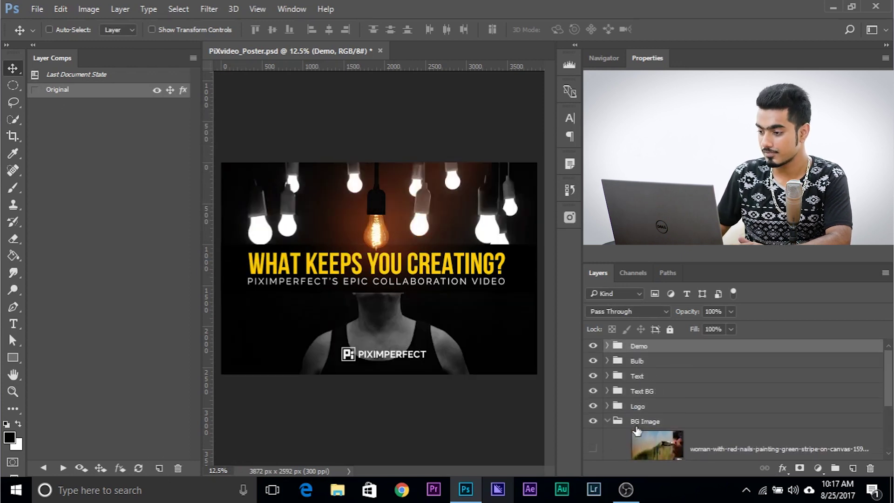
Step: Move the WHAT KEEPS YOU CREATING? headline lower on the poster
left_click(607, 377)
scroll(708, 419, "down", 2)
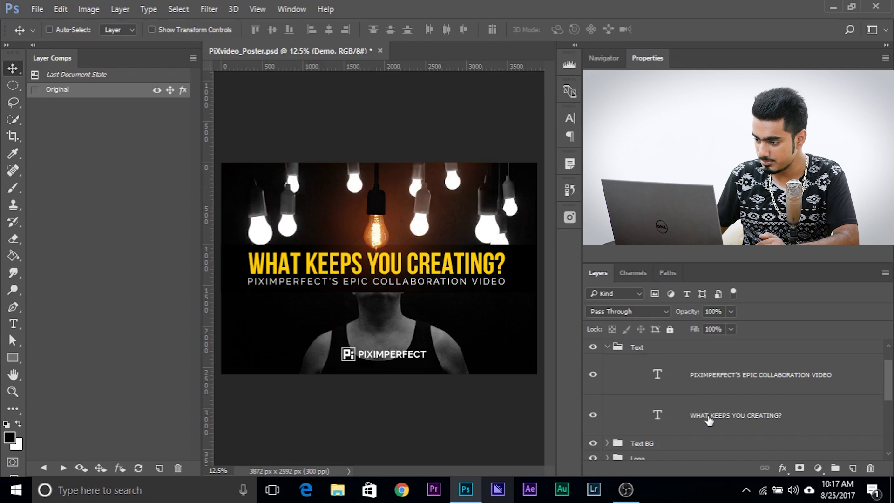
left_click(708, 416)
left_click_drag(399, 268, 398, 338)
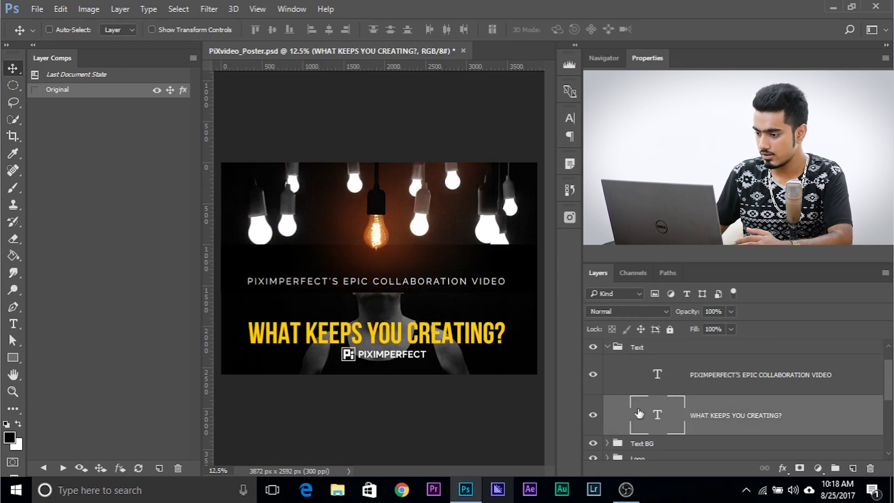
Step: Hide the PIXIMPERFECT'S EPIC COLLABORATION VIDEO subtitle and the Text BG band
scroll(632, 408, "up", 1)
left_click(593, 405)
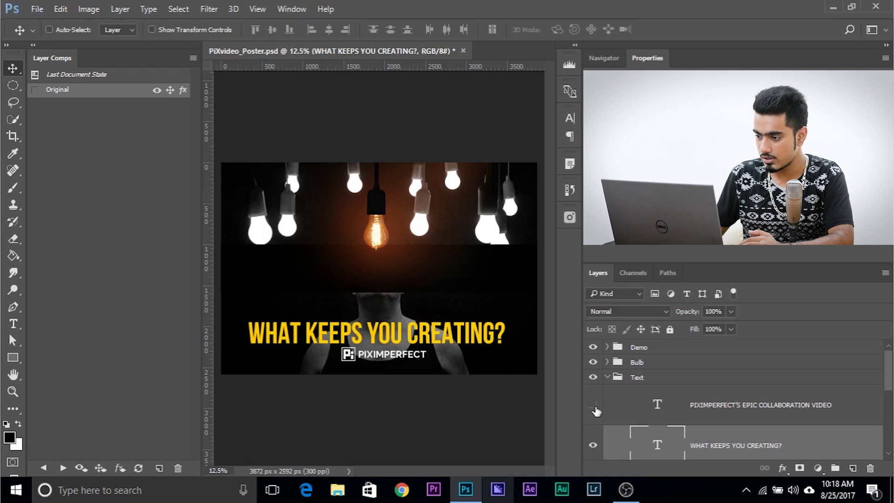
scroll(605, 403, "down", 3)
left_click(607, 383)
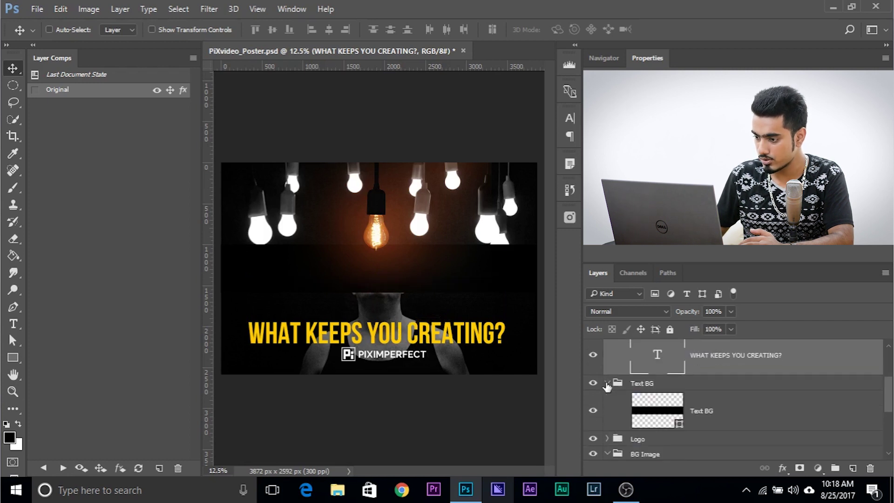
scroll(605, 386, "down", 2)
left_click(592, 365)
scroll(590, 364, "up", 2)
scroll(638, 410, "down", 3)
Step: Move the Logo layer into the poster's bottom-right corner
left_click(607, 379)
scroll(615, 387, "down", 1)
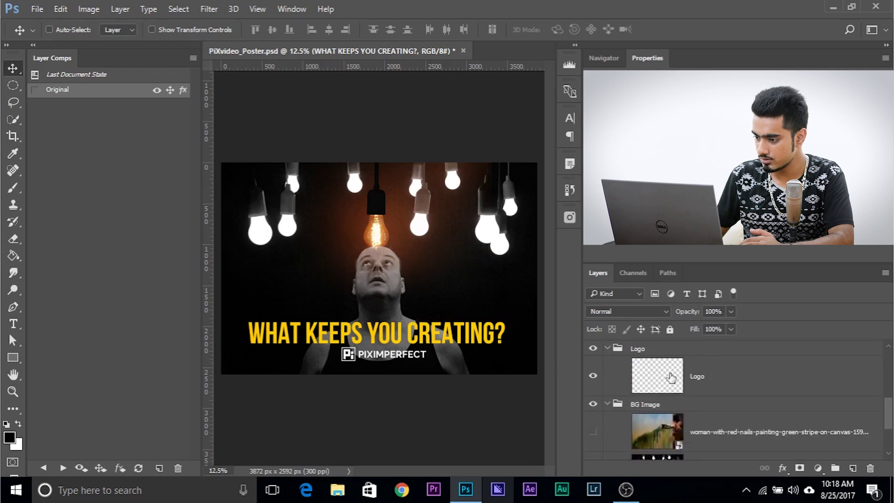
left_click(672, 376)
key("ctrl+t")
left_click_drag(415, 359, 514, 366)
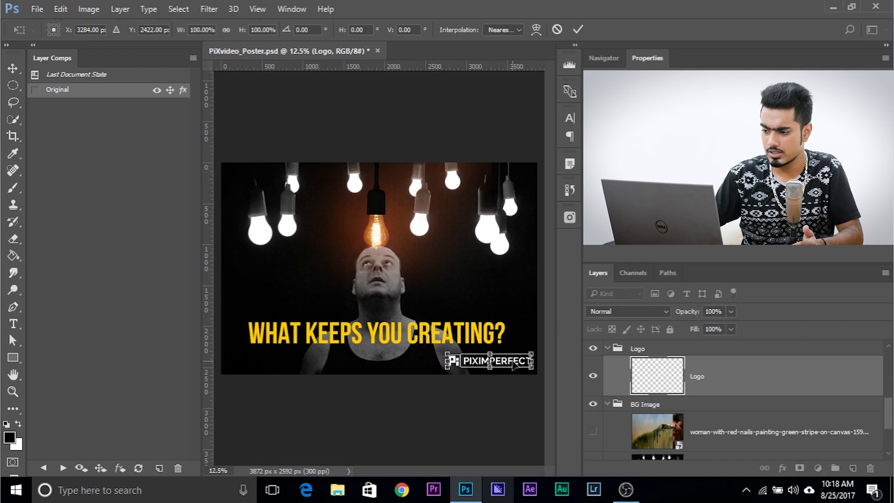
key("Return")
Step: Hide the pendant lamp layer inside the Bulb group
scroll(647, 443, "up", 5)
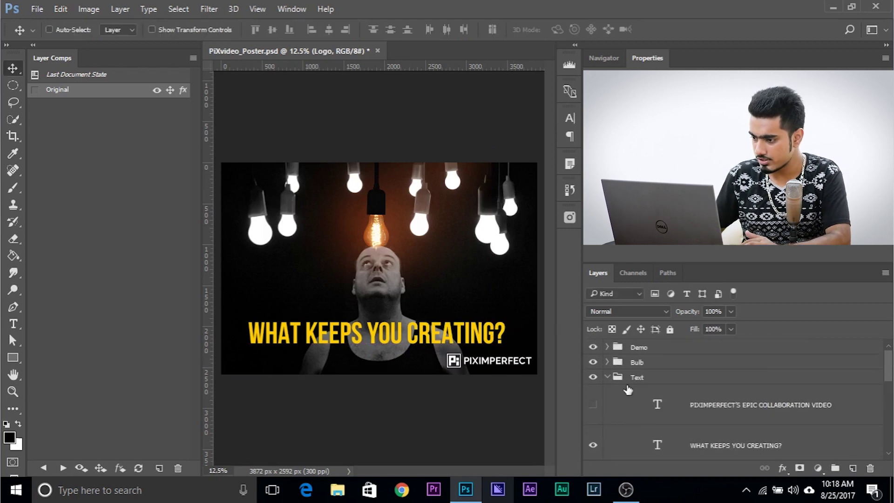
left_click(607, 361)
scroll(611, 371, "down", 2)
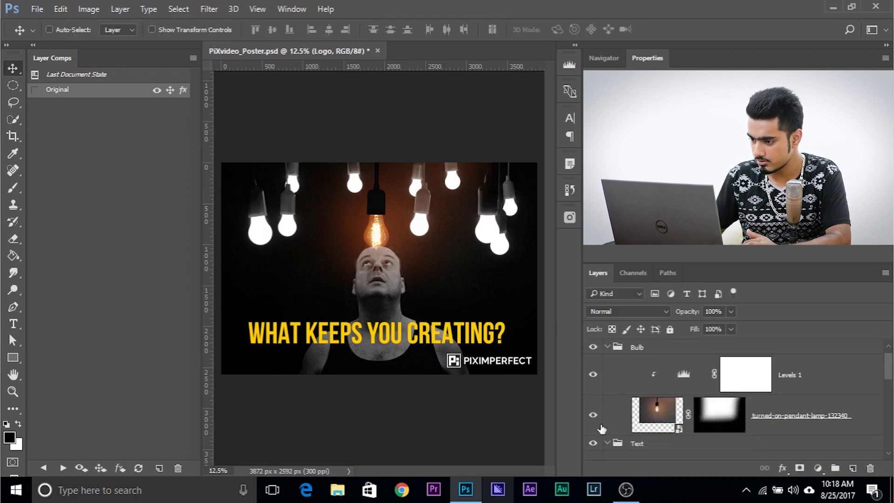
left_click(593, 384)
scroll(604, 364, "up", 2)
left_click(607, 362)
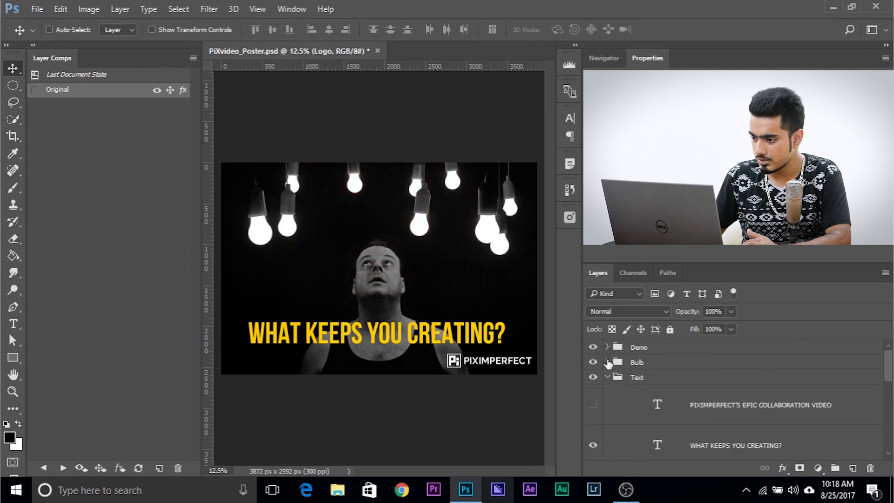
scroll(703, 443, "down", 3)
scroll(708, 400, "up", 1)
right_click(712, 400)
Step: Turn on a drop shadow for the WHAT KEEPS YOU CREATING? headline
left_click(669, 8)
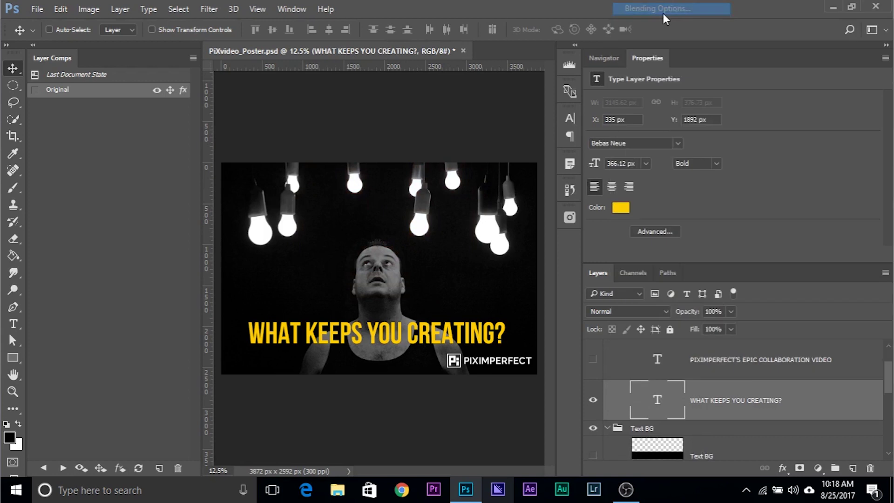
left_click(243, 309)
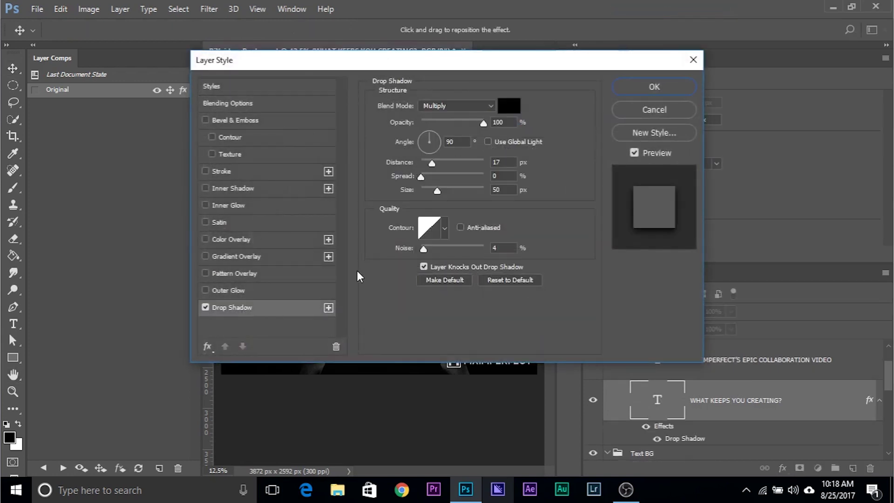
left_click(654, 87)
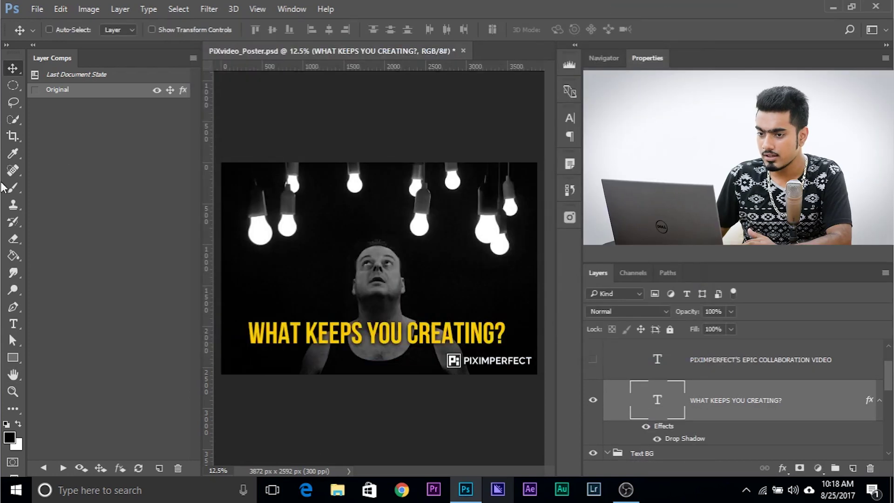
Step: Save the current layout as a new layer comp named 'Version 2'
left_click(159, 468)
type("Version")
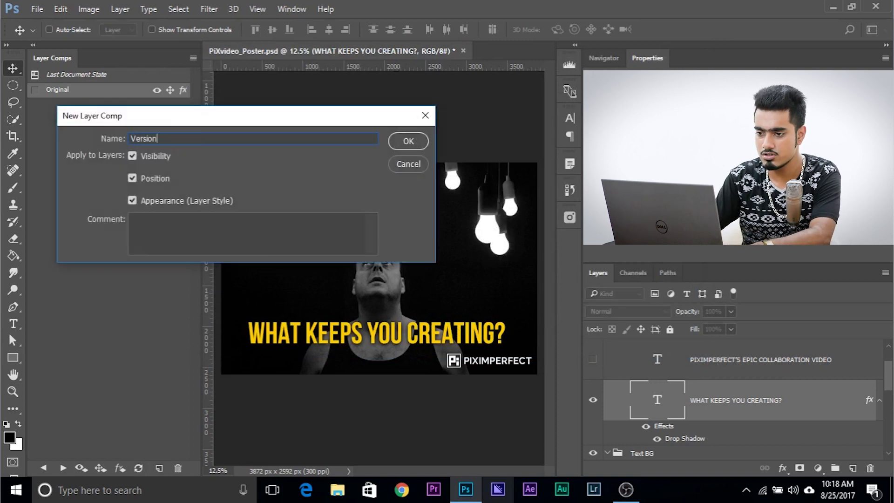
type(" 2")
key("Return")
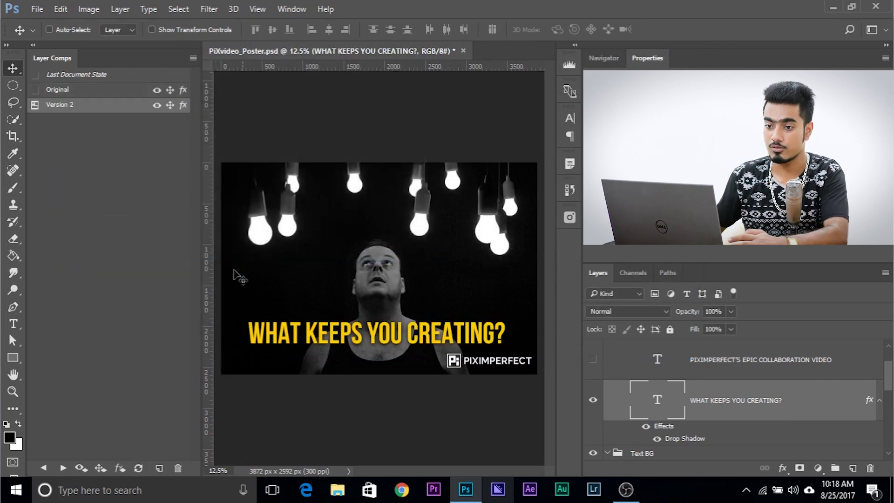
Step: Switch between the Original and Version 2 comps to compare them, ending on Original
left_click(36, 92)
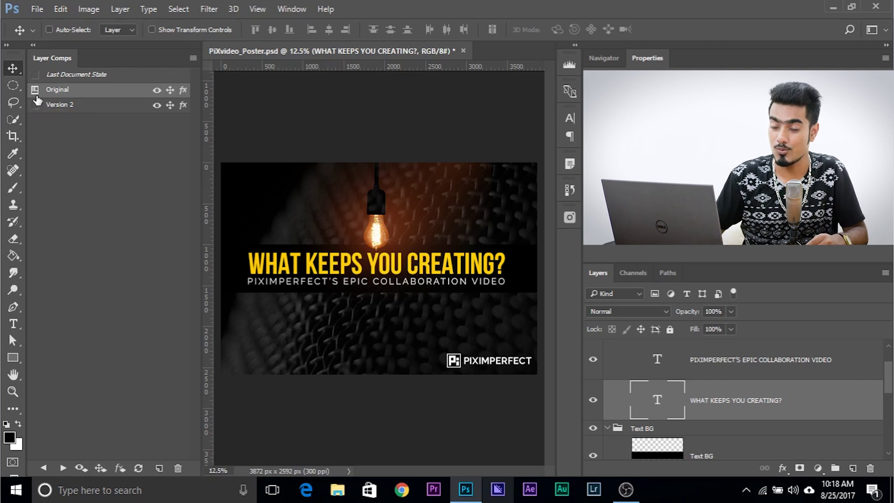
left_click(43, 107)
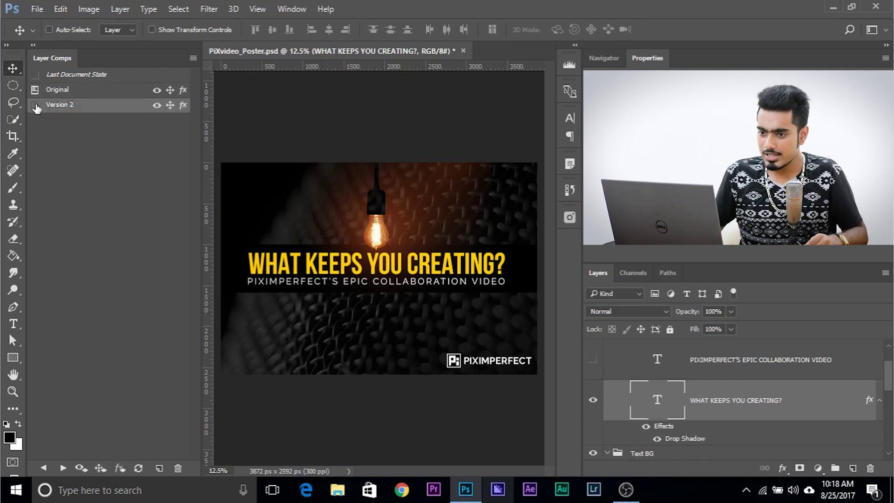
left_click(36, 106)
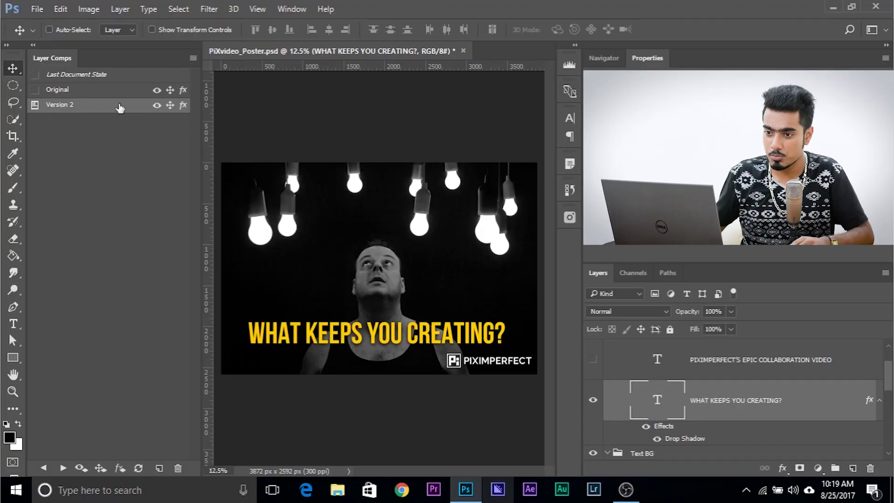
left_click(103, 95)
left_click(35, 89)
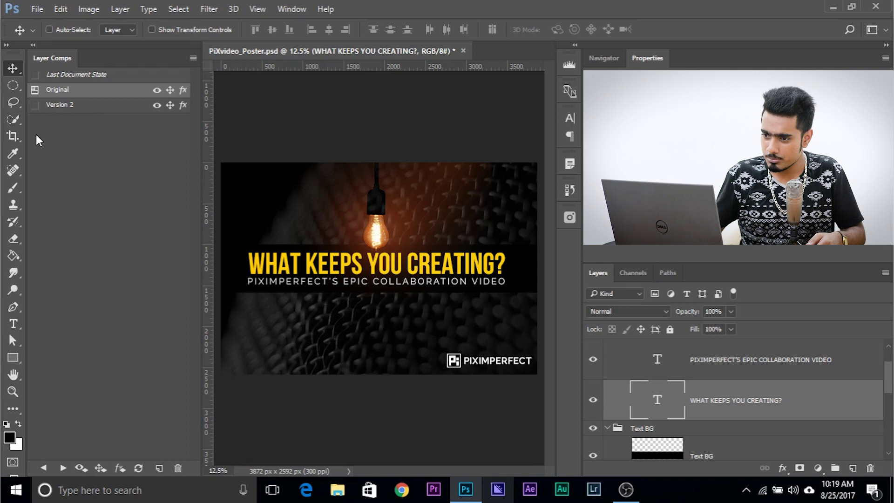
Step: Toggle Version 2's layer-style recording off and back on, reapplying the comp each time
left_click(182, 105)
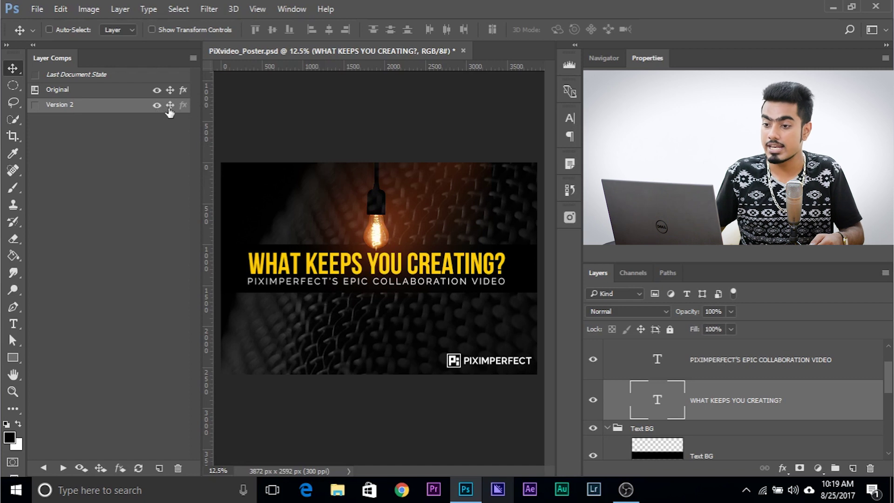
left_click(35, 104)
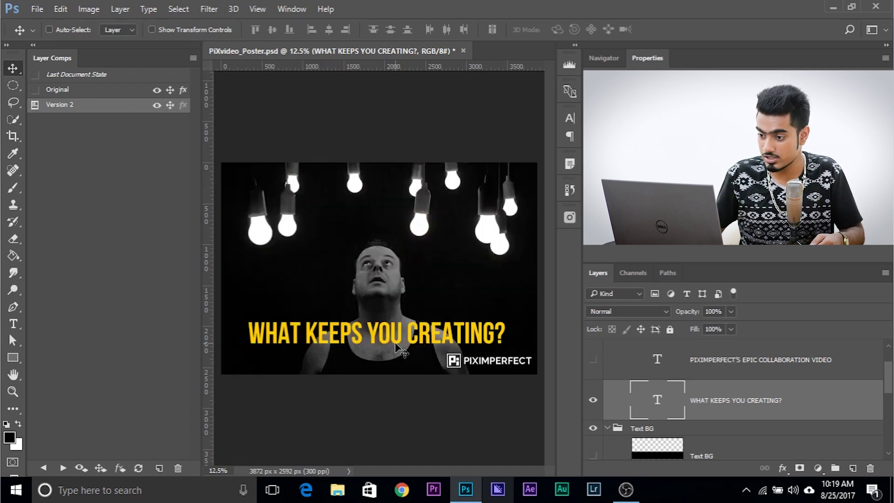
left_click(183, 106)
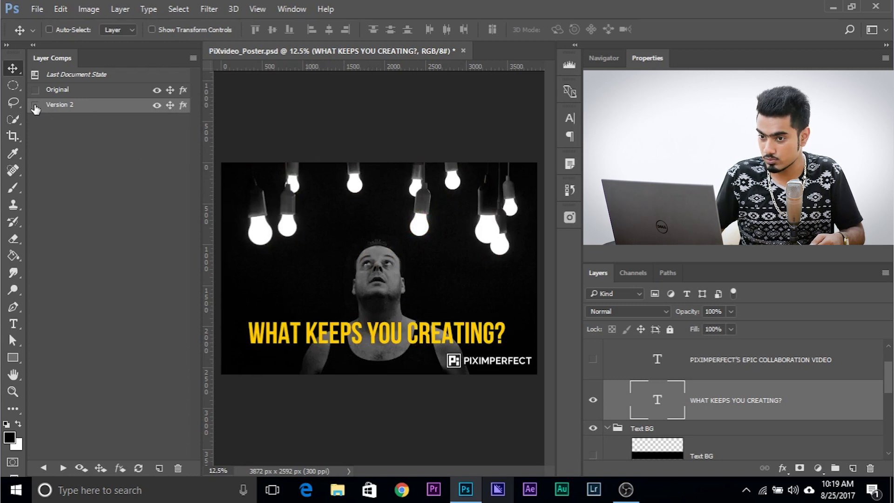
left_click(35, 106)
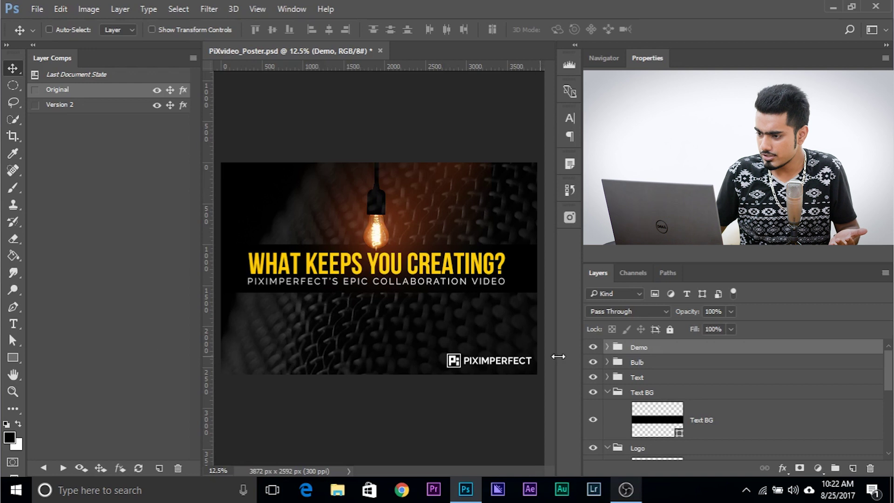
left_click(607, 348)
Step: Show DEMO TEXT, update the Original comp with it, then compare Version 2 and Original
left_click(593, 374)
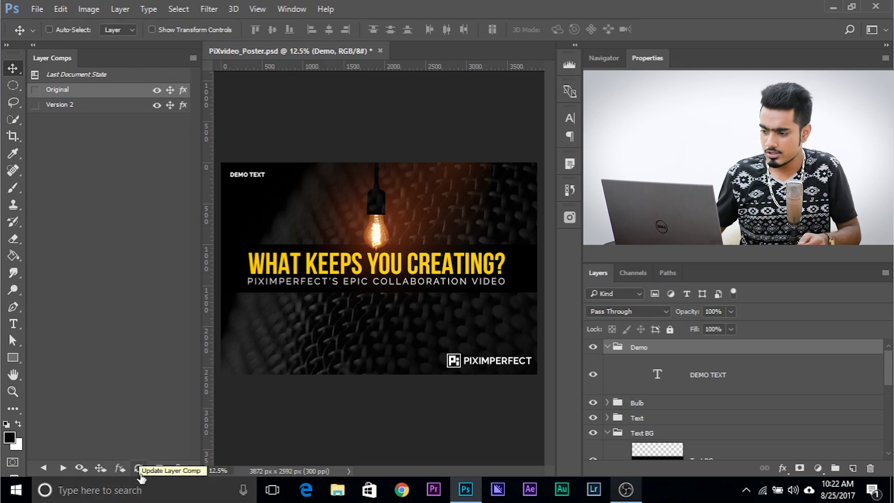
left_click(139, 469)
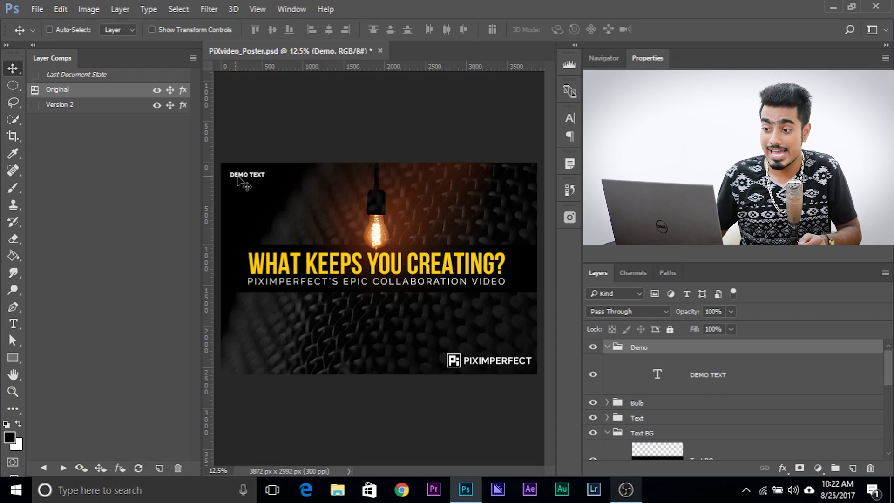
left_click(62, 109)
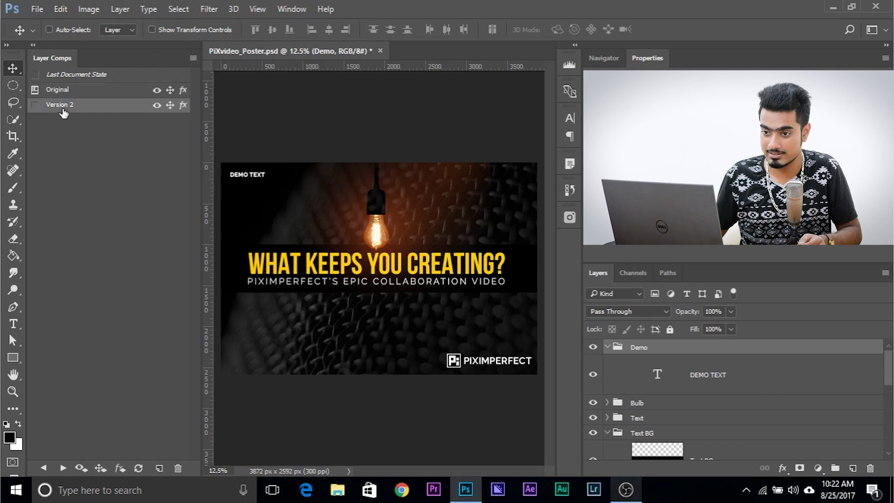
left_click(36, 106)
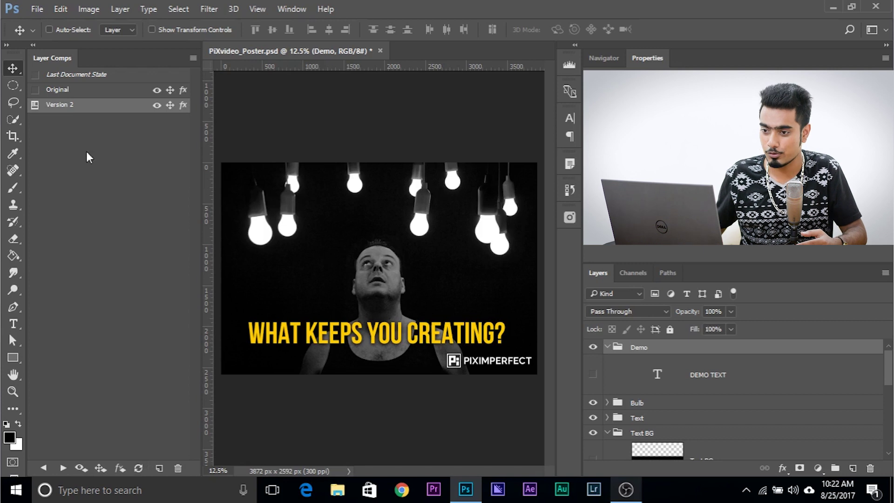
left_click(85, 93)
left_click(35, 90)
Step: Show the painting photo background and hide the DEMO TEXT layer
scroll(678, 345, "down", 10)
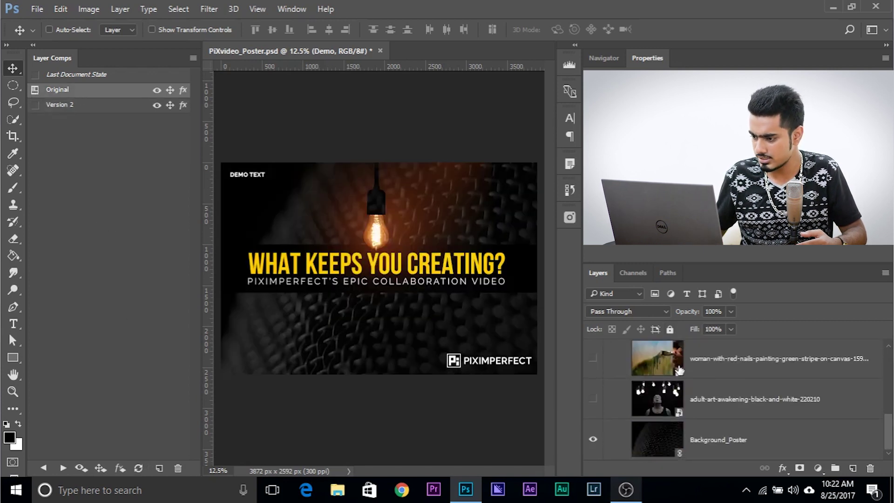
left_click(593, 359)
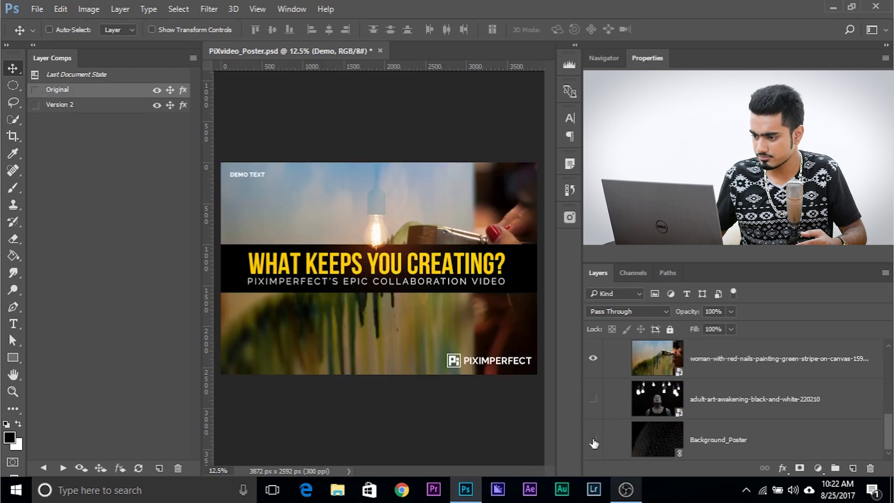
scroll(621, 430, "up", 10)
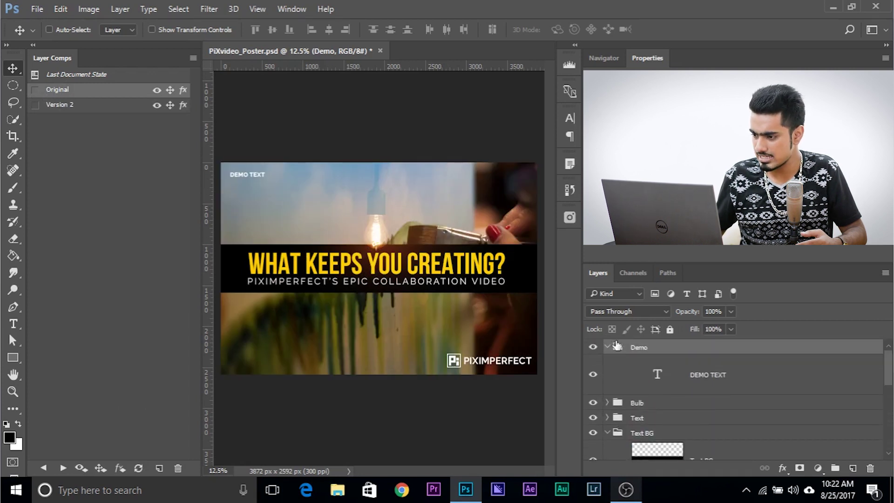
left_click(593, 376)
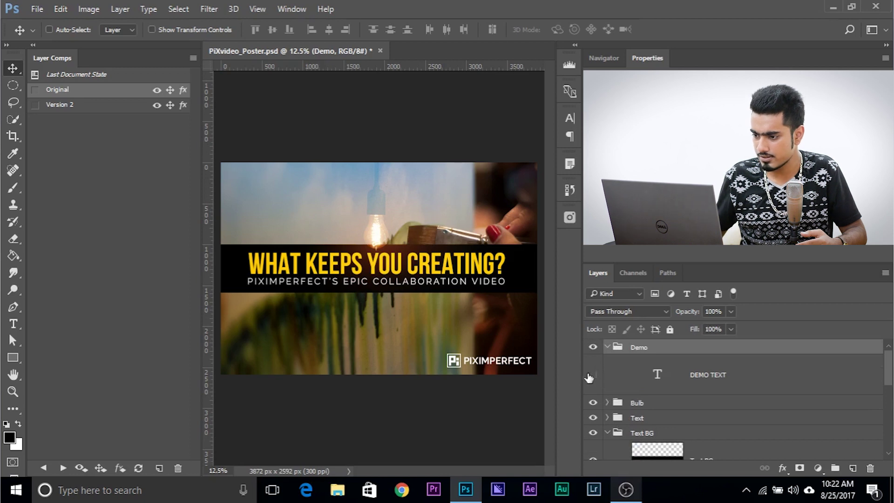
scroll(589, 378, "down", 2)
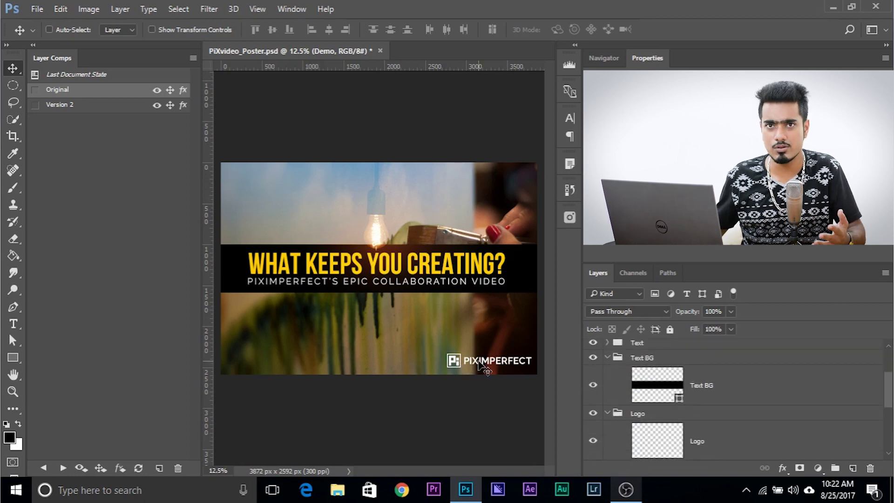
scroll(601, 396, "up", 2)
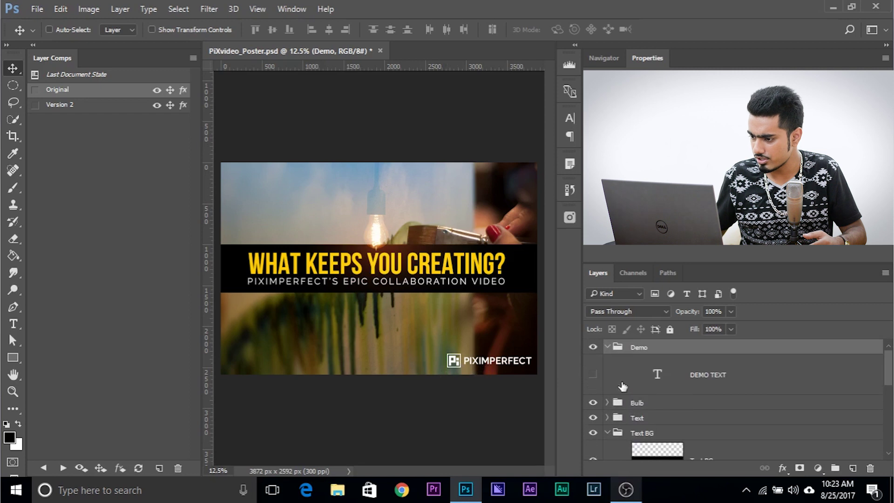
Step: In the Bulb group, hide the lamp layer so the bulb disappears
left_click(608, 403)
left_click(592, 429)
left_click(593, 429)
scroll(593, 422, "down", 1)
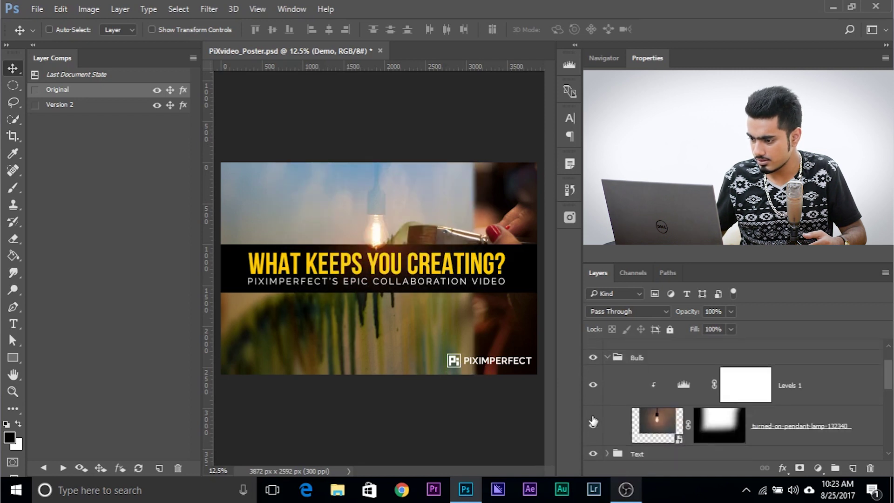
left_click(593, 422)
scroll(598, 410, "down", 2)
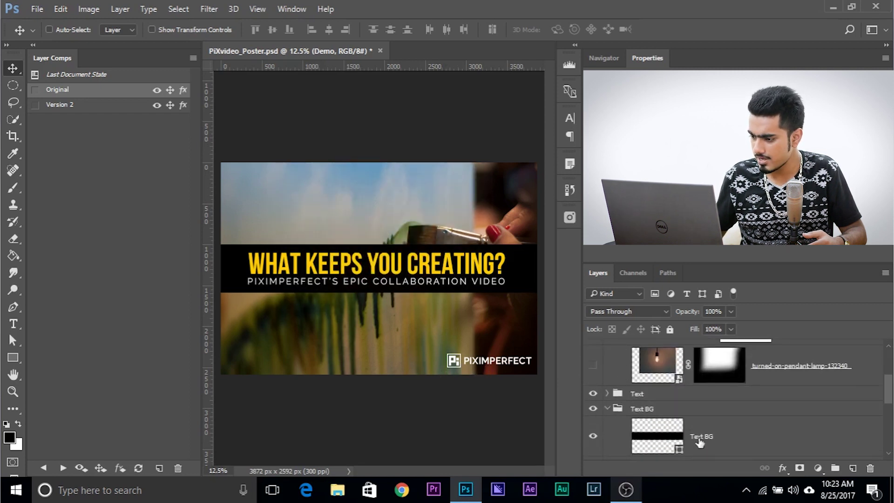
scroll(604, 379, "down", 1)
Step: Move the WHAT KEEPS YOU CREATING? headline down near the poster's bottom
left_click(607, 348)
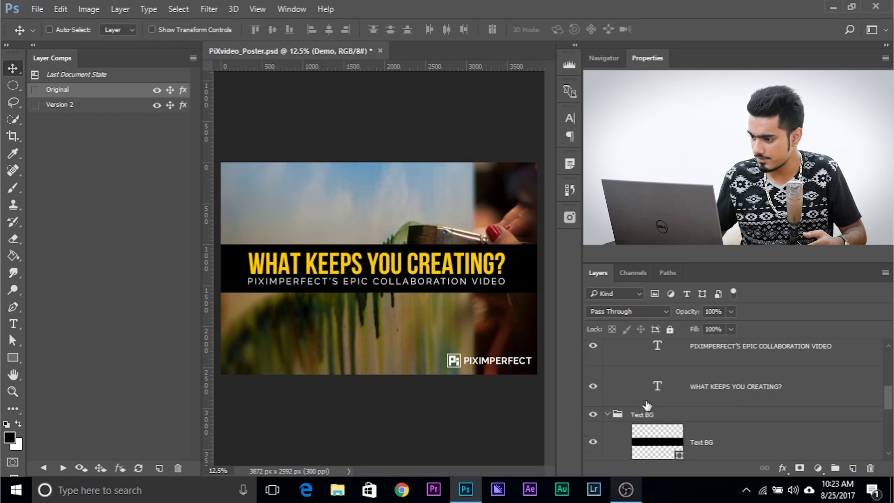
left_click(694, 418)
left_click_drag(382, 259, 383, 336)
Step: Hide the subtitle, the Text BG black band and the PIXIMPERFECT logo
left_click(593, 376)
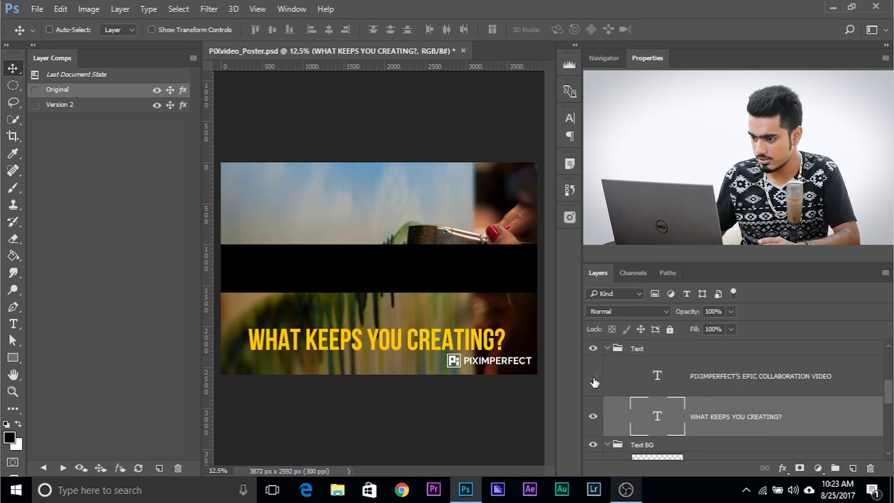
scroll(604, 411, "down", 2)
left_click(593, 412)
scroll(605, 419, "down", 2)
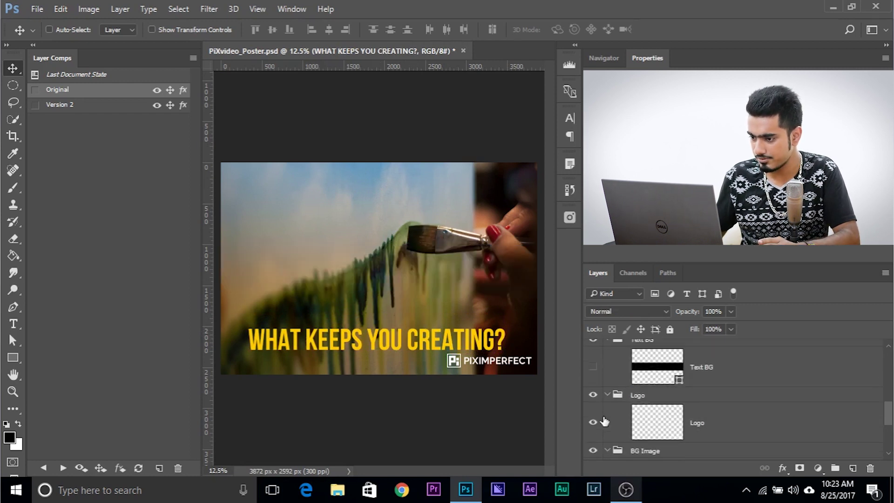
scroll(680, 434, "up", 3)
scroll(681, 433, "down", 2)
left_click(593, 423)
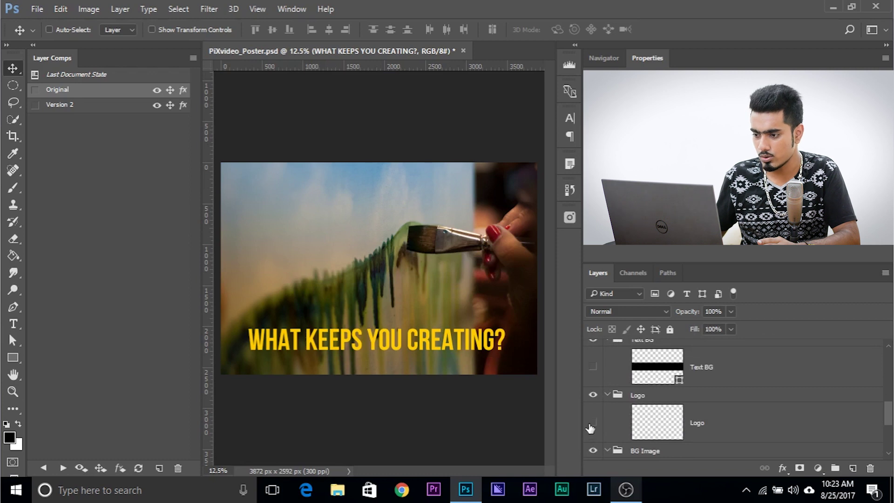
Step: Create a new layer comp named Version 3 from the current look
left_click(159, 468)
type("Version 3")
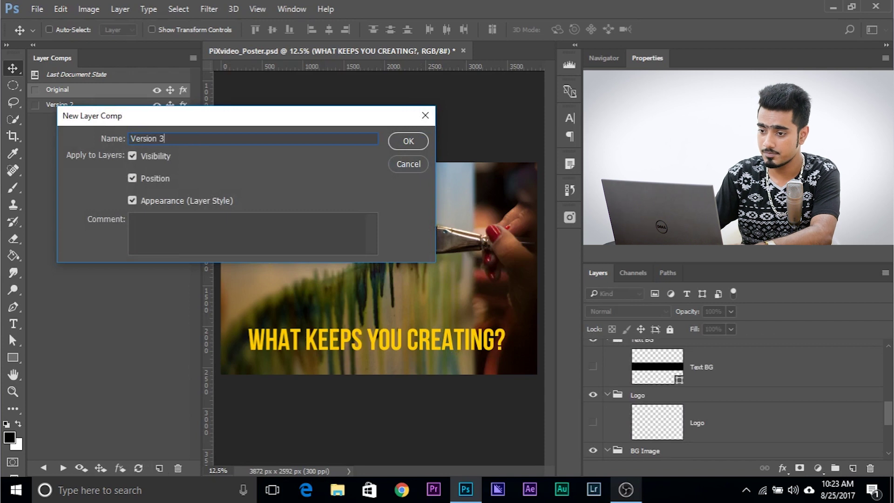
key("Return")
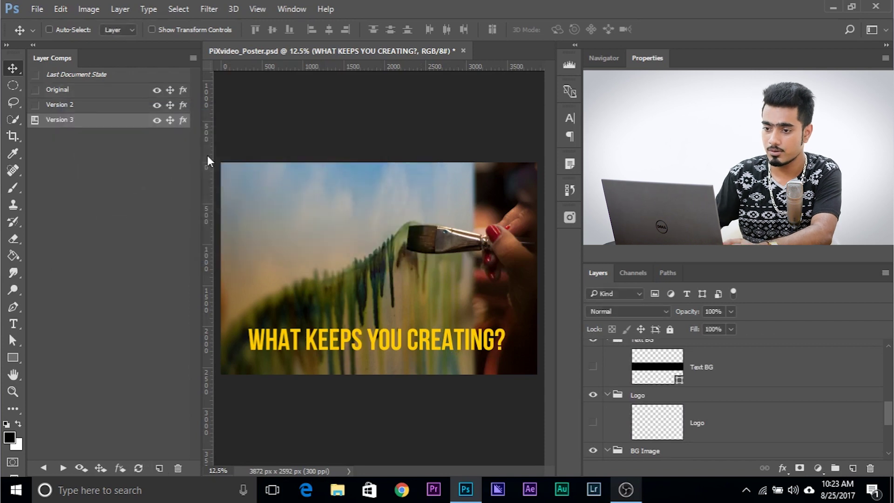
Step: Preview Version 2, Original and Version 3, ending with the Original comp applied
left_click(36, 106)
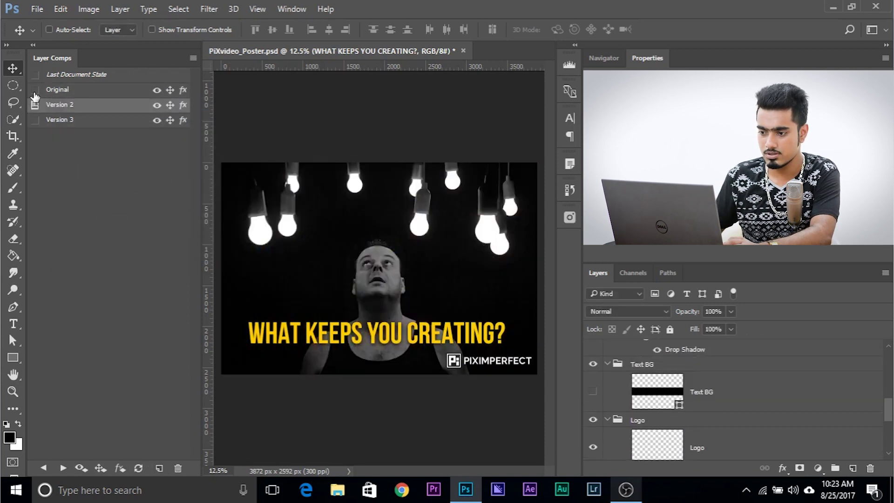
left_click(35, 90)
left_click(32, 116)
left_click(34, 105)
left_click(36, 120)
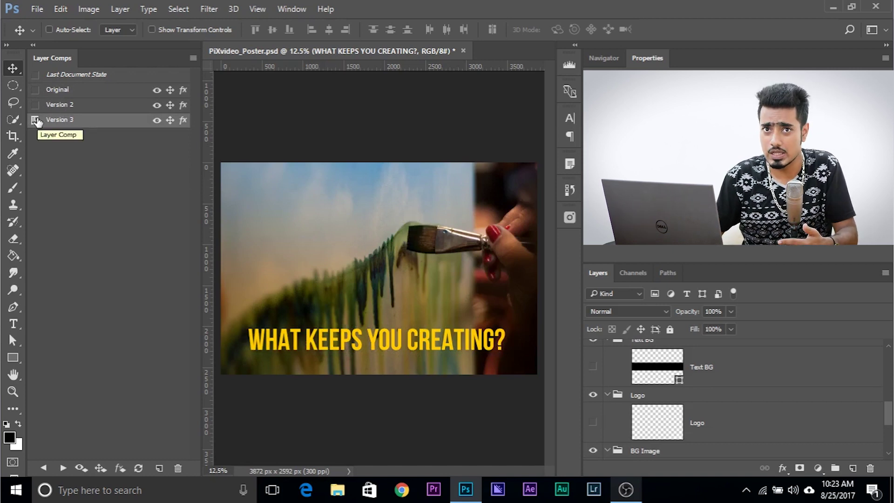
left_click(35, 90)
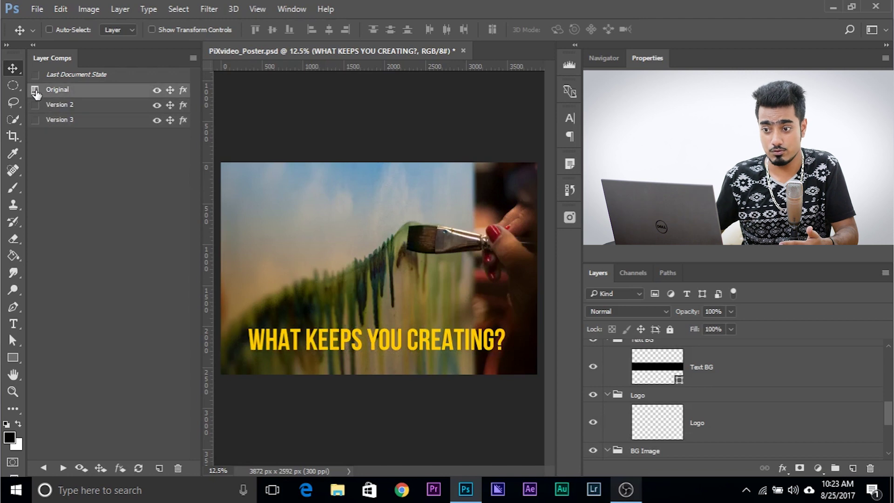
Step: Select the Background_Poster smart object and keep Black as its layer comp
scroll(679, 382, "down", 5)
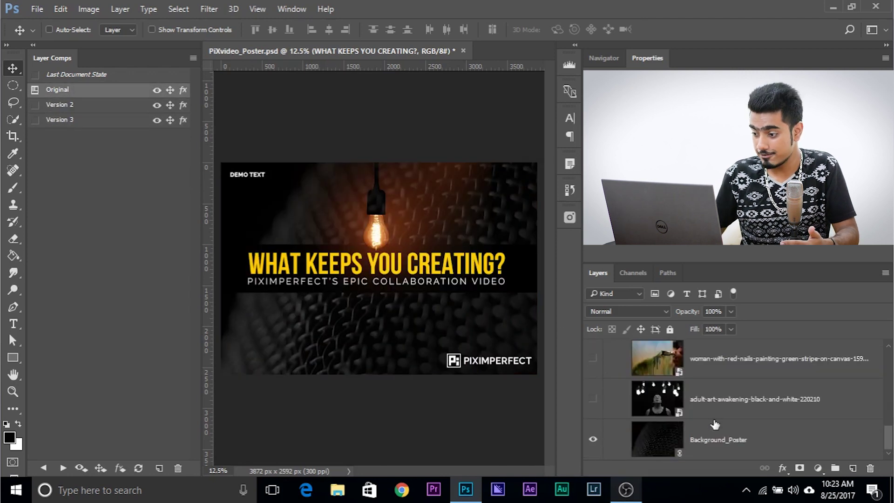
left_click(671, 446)
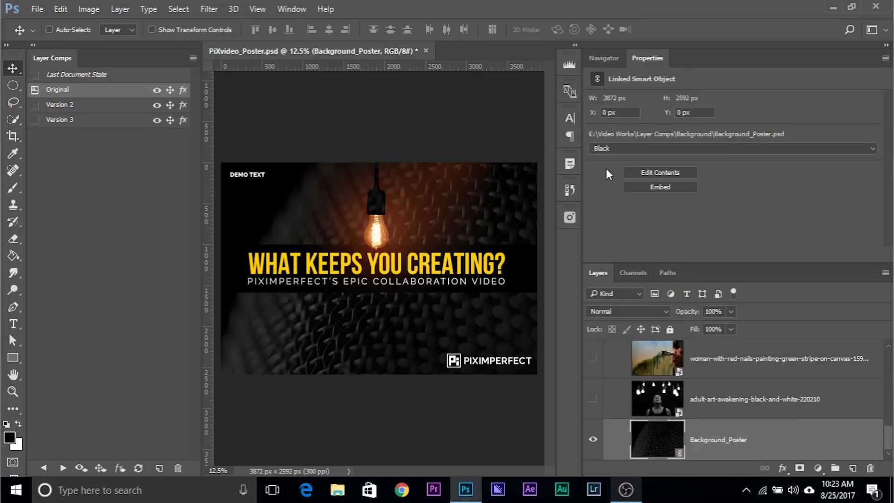
left_click(616, 151)
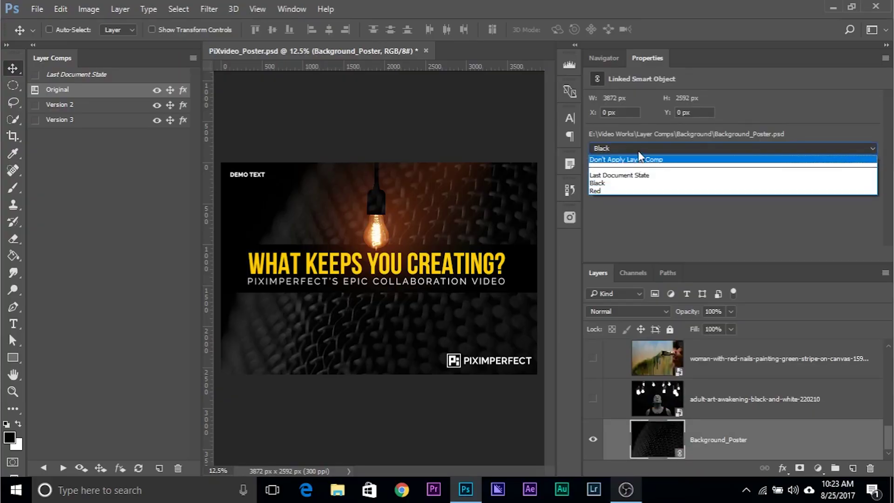
left_click(638, 149)
Step: Open the linked Background_Poster source file for editing via Edit Contents
left_click(698, 443)
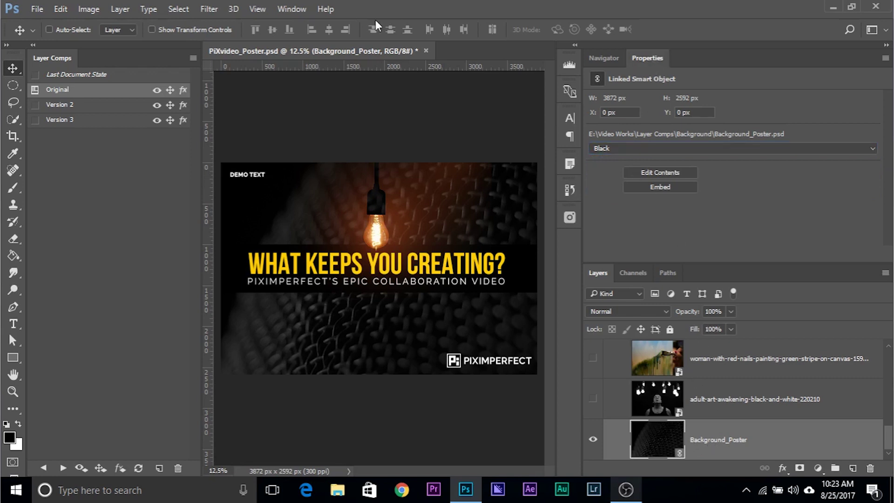
left_click(293, 8)
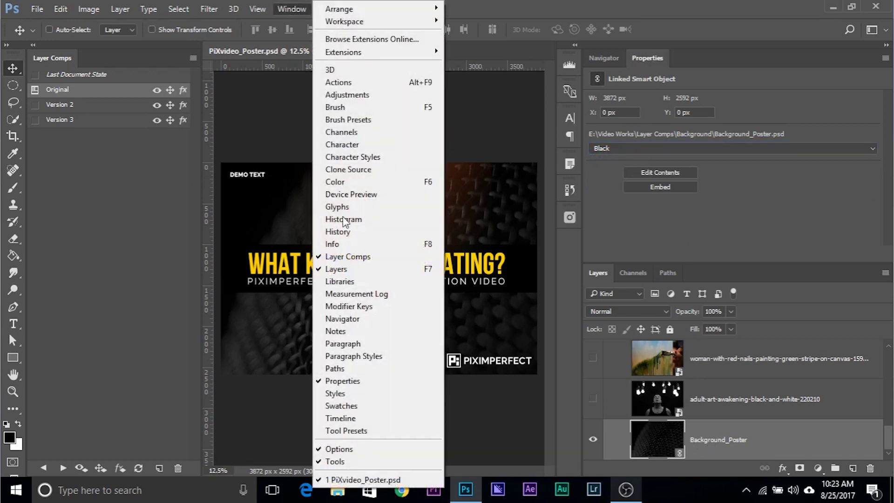
left_click(707, 199)
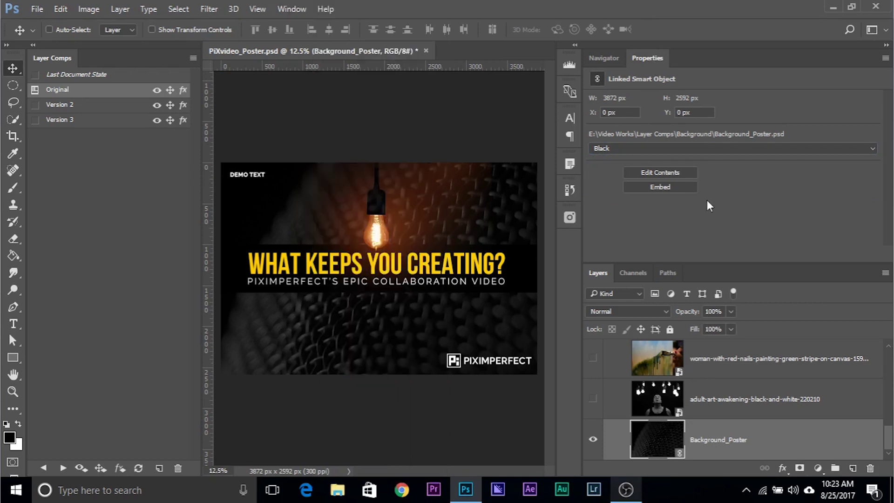
left_click(668, 172)
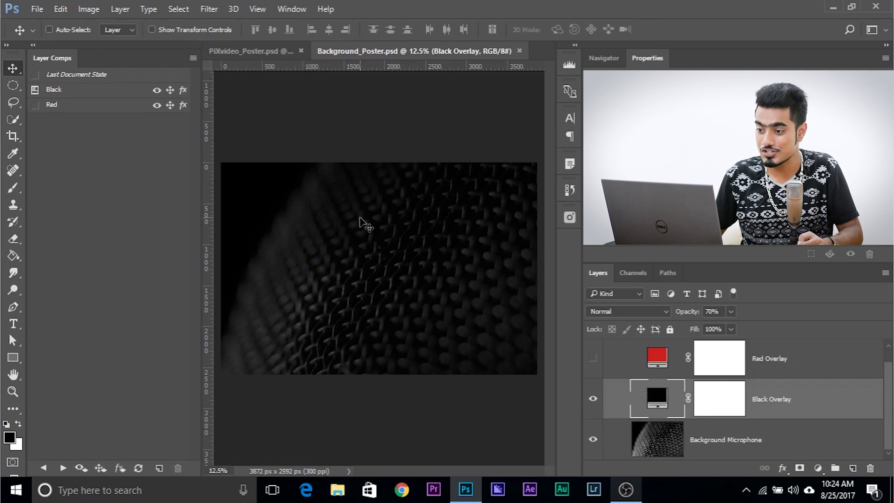
Step: Detach the Layer Comps panel into a floating panel
left_click_drag(33, 67, 58, 99)
scroll(699, 412, "up", 1)
scroll(700, 412, "down", 1)
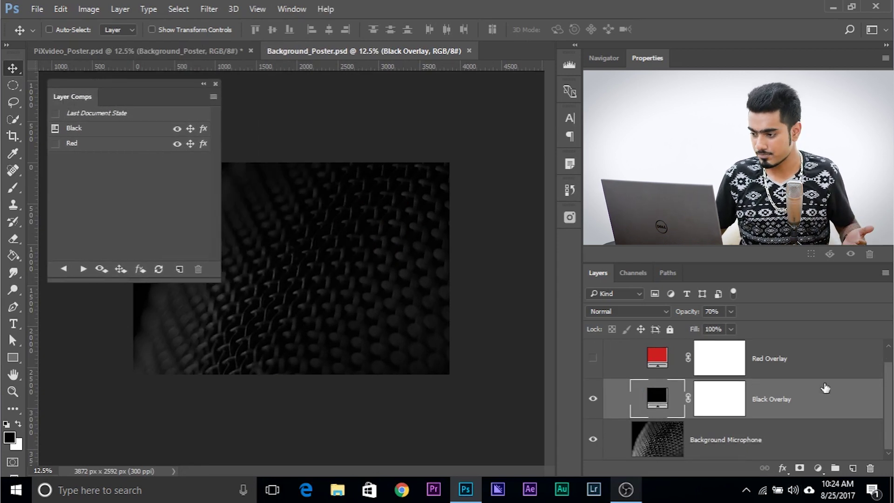
Step: Toggle the Black Overlay and Red Overlay layers, leaving Black Overlay visible and Red hidden
left_click(758, 438)
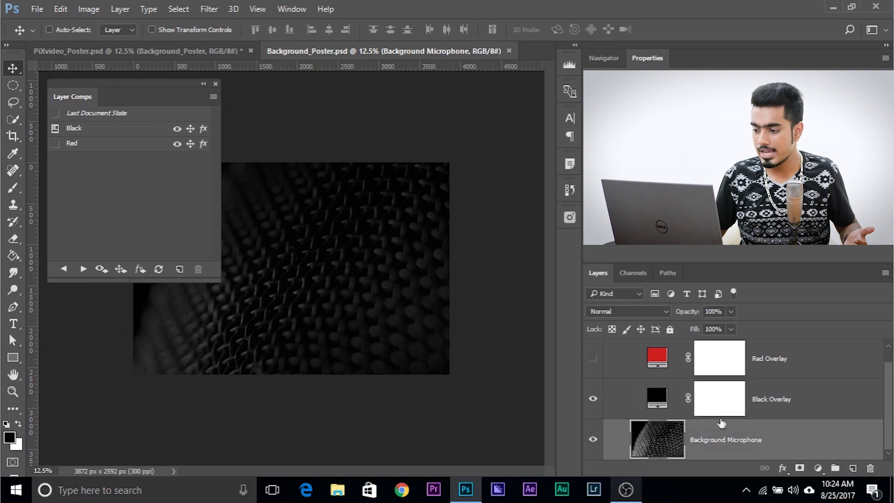
scroll(620, 399, "up", 1)
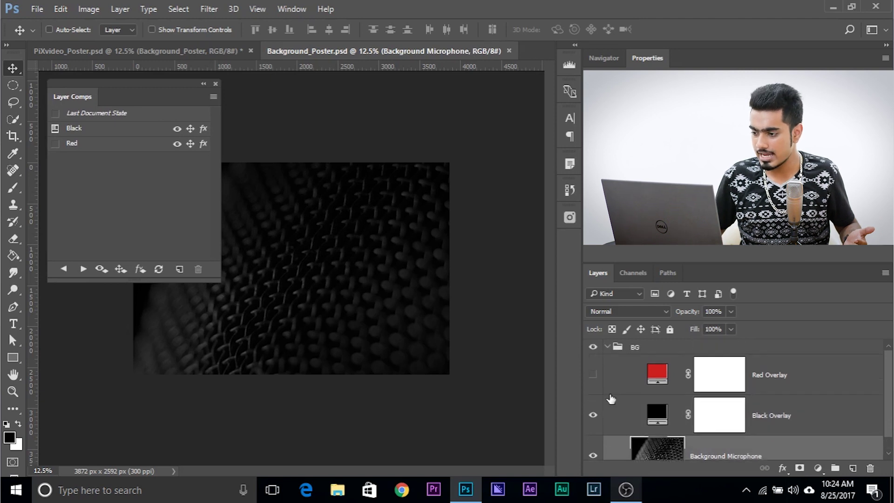
left_click(772, 432)
left_click(593, 415)
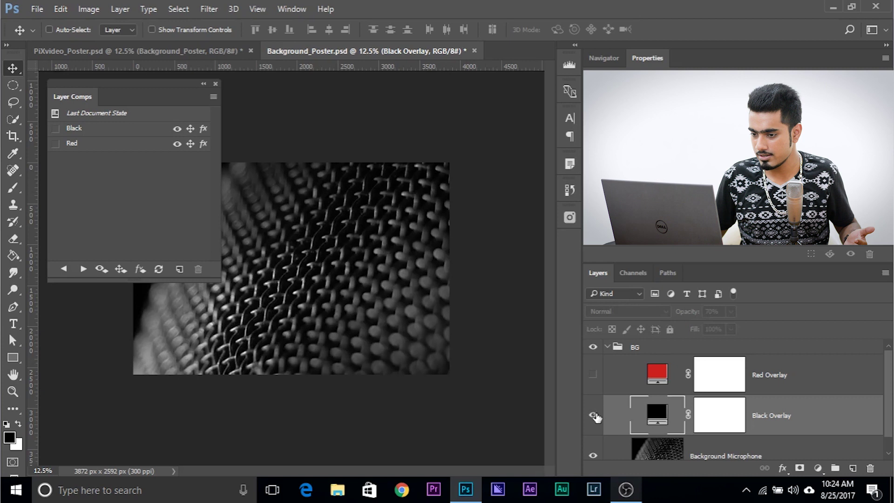
left_click(593, 415)
left_click(593, 415)
left_click(594, 387)
left_click(594, 387)
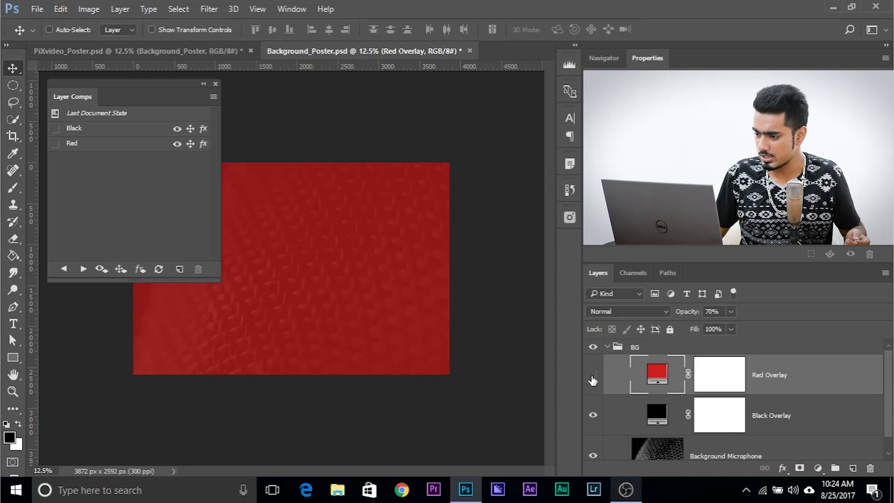
left_click(593, 380)
left_click(593, 380)
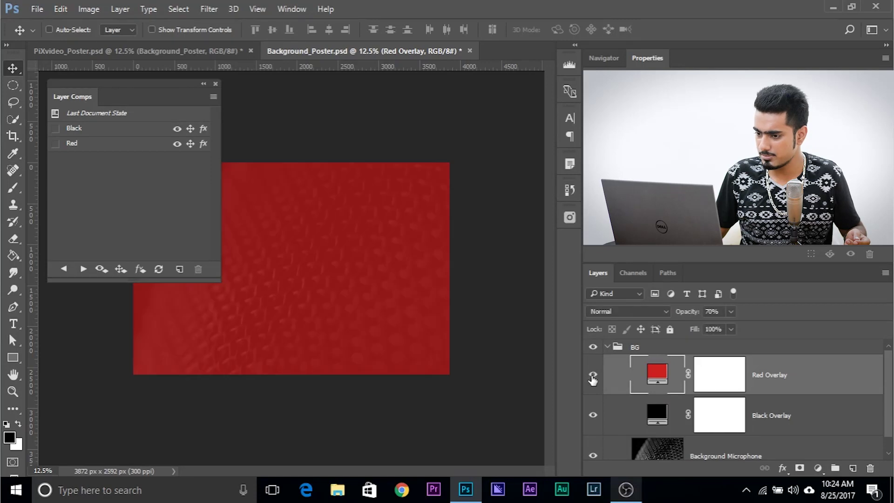
left_click(593, 379)
left_click(594, 417)
left_click(594, 419)
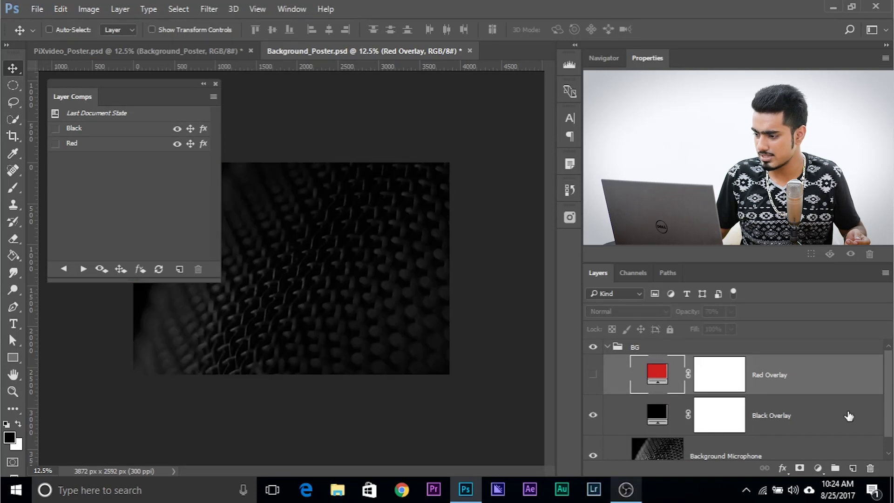
left_click(849, 416)
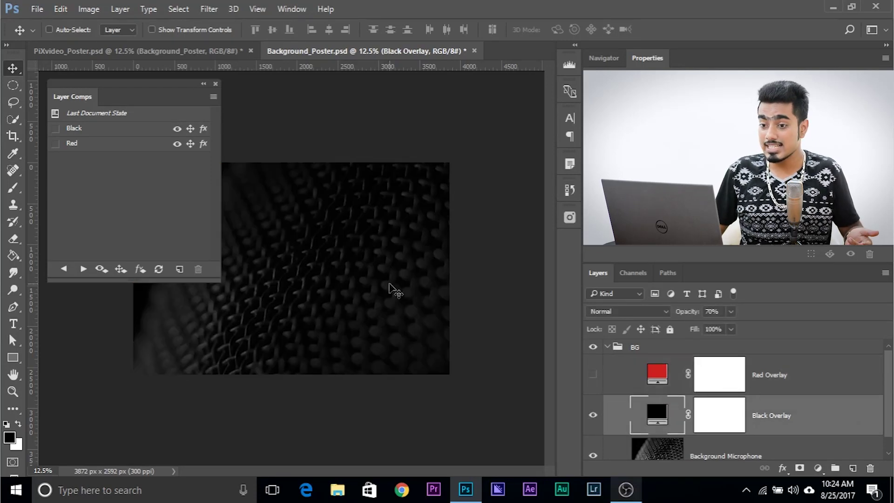
Step: Apply the Red comp, then the Black comp, and return to PiXvideo_Poster.psd
left_click(56, 129)
left_click(55, 143)
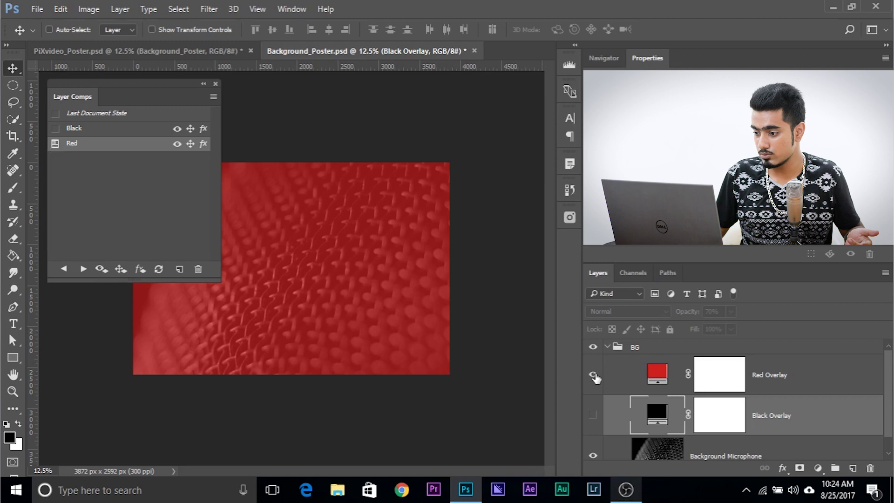
left_click(56, 129)
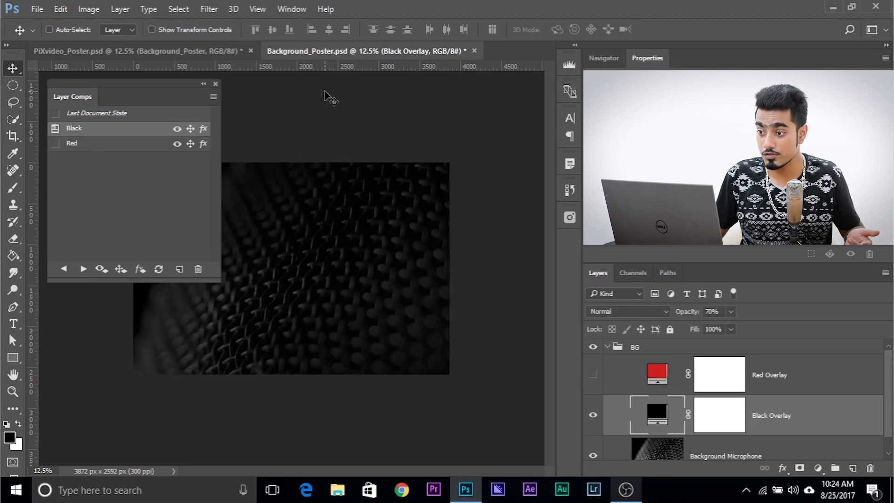
left_click(217, 53)
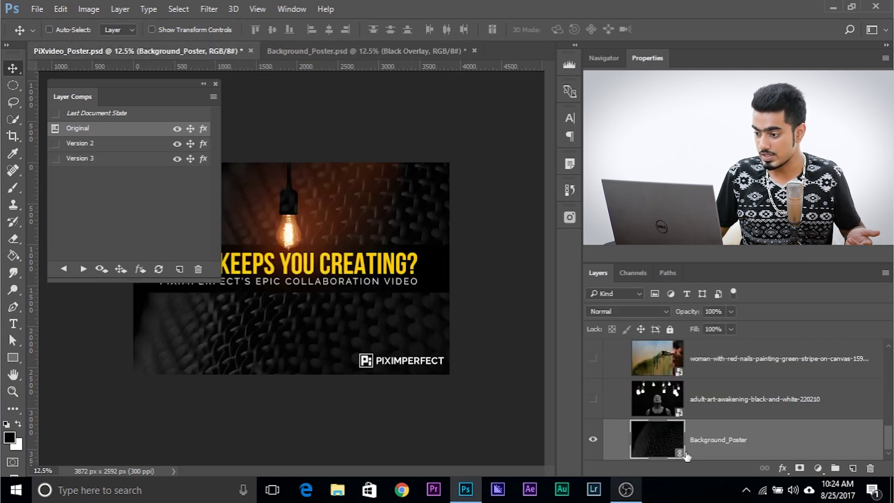
left_click(474, 50)
left_click(453, 188)
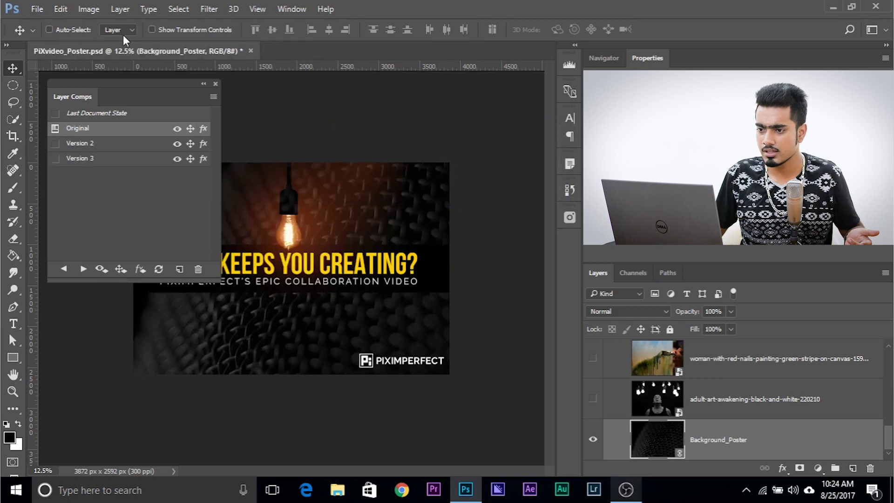
left_click(36, 10)
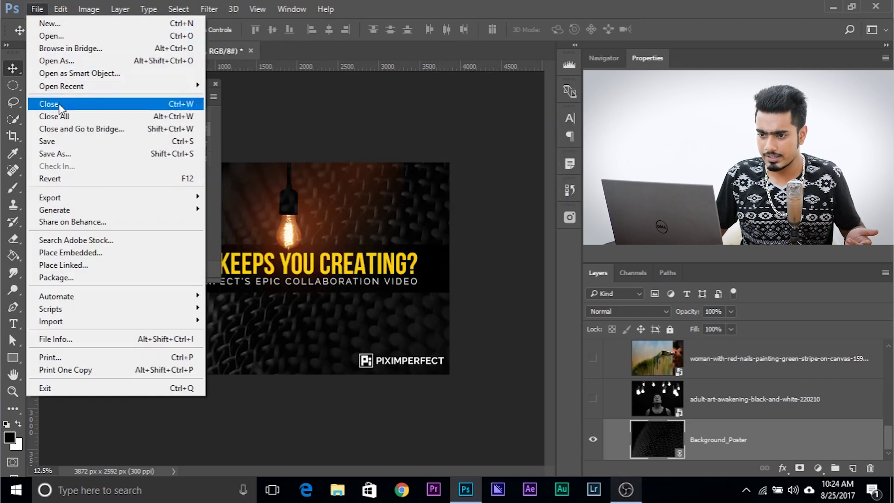
left_click(88, 267)
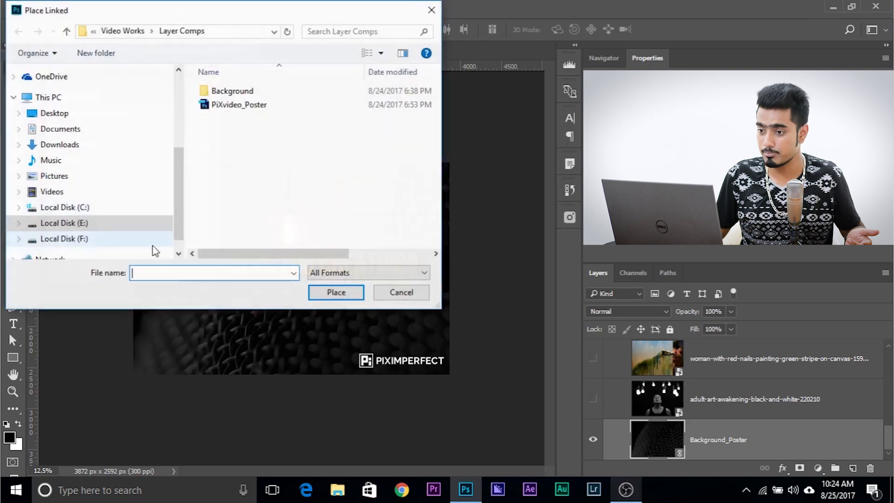
double_click(240, 95)
left_click(240, 95)
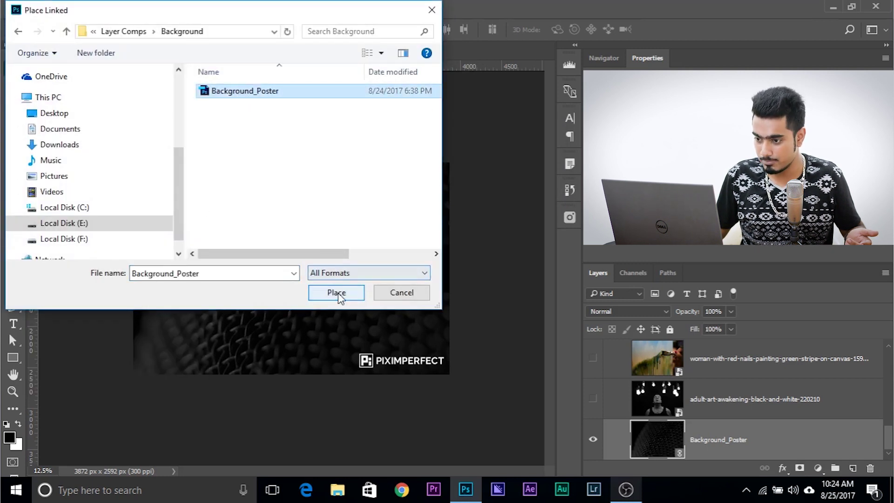
left_click(432, 10)
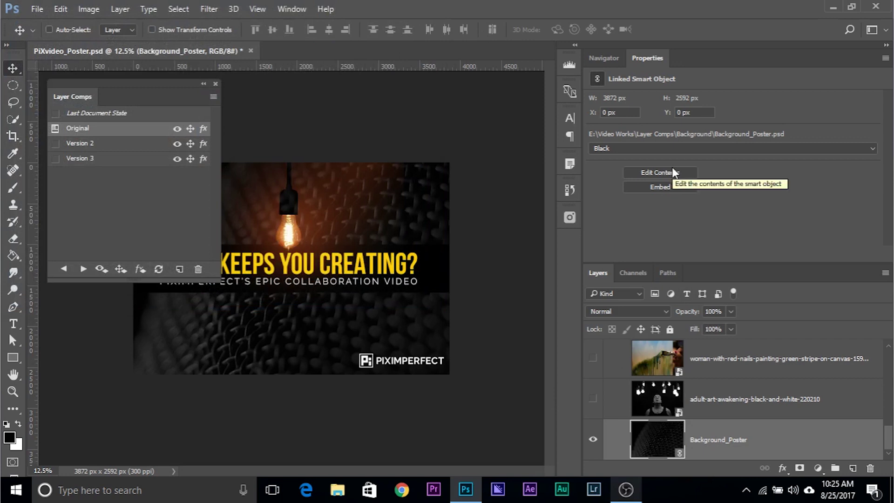
Step: Switch the linked background's layer comp to Red, then back to Black
left_click(625, 147)
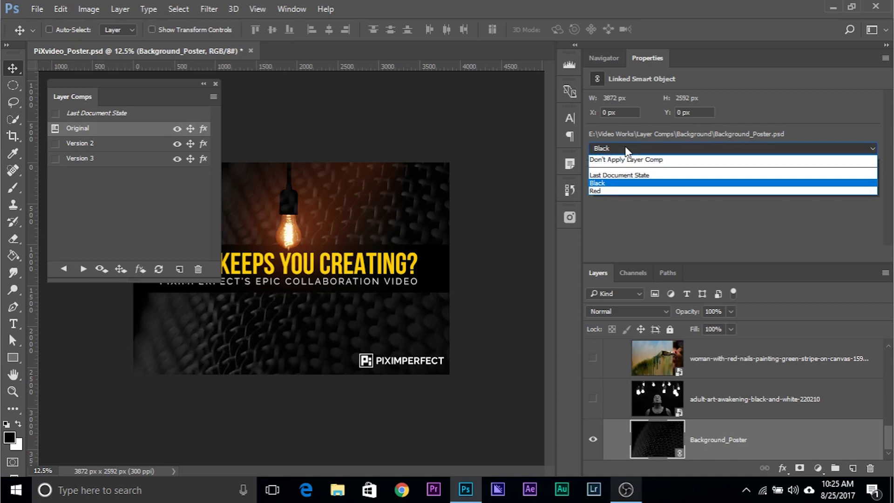
left_click(607, 191)
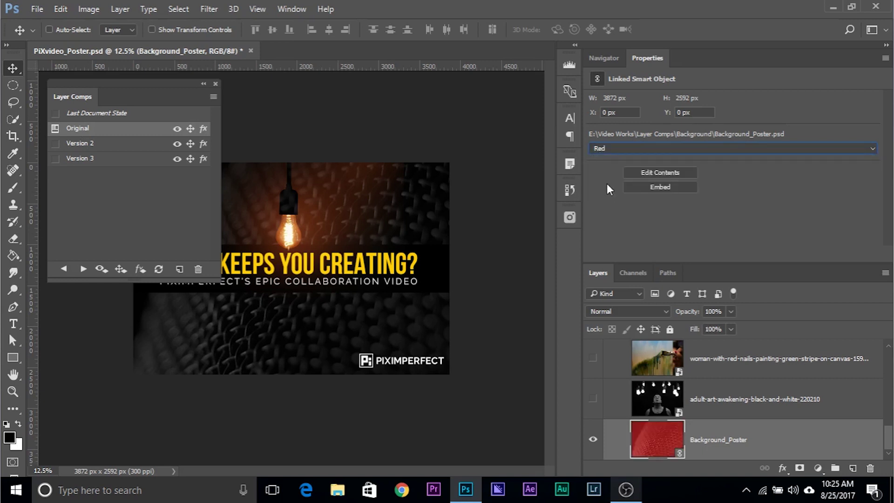
left_click(616, 149)
left_click(614, 183)
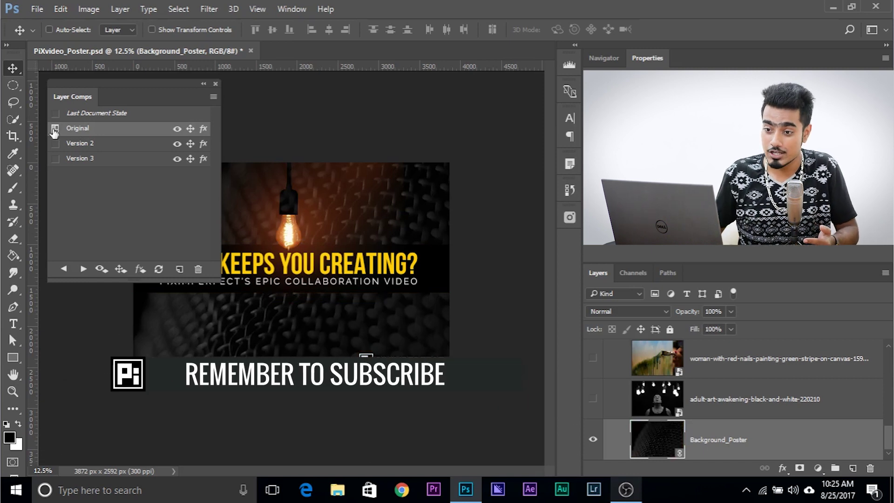
Step: Preview poster comps Version 2 and Version 3, then return to Original
left_click(55, 143)
left_click(55, 158)
left_click(55, 143)
left_click(55, 128)
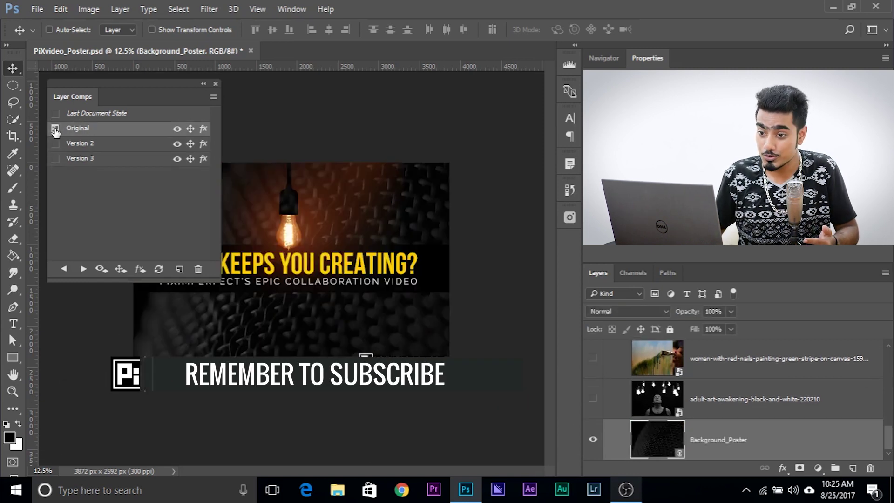
left_click(41, 10)
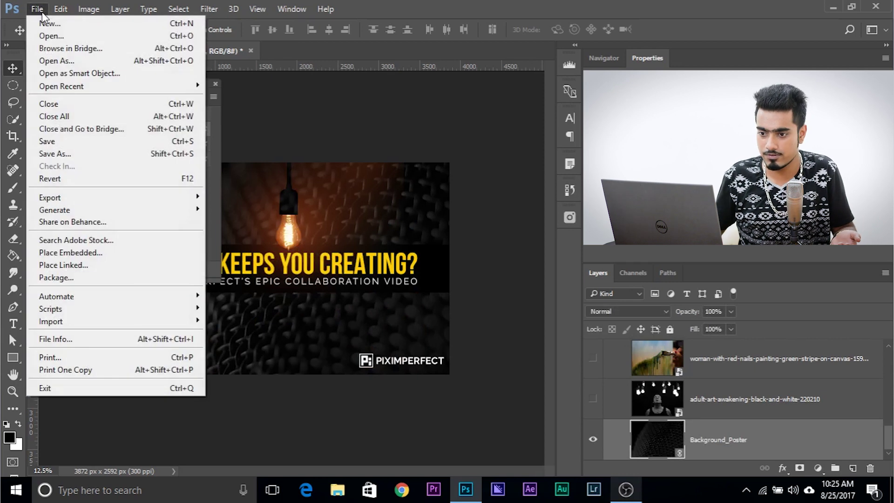
Step: In Layer Comps To Files, browse to Local Disk (E:) and create a Test1 folder
mouse_move(110, 195)
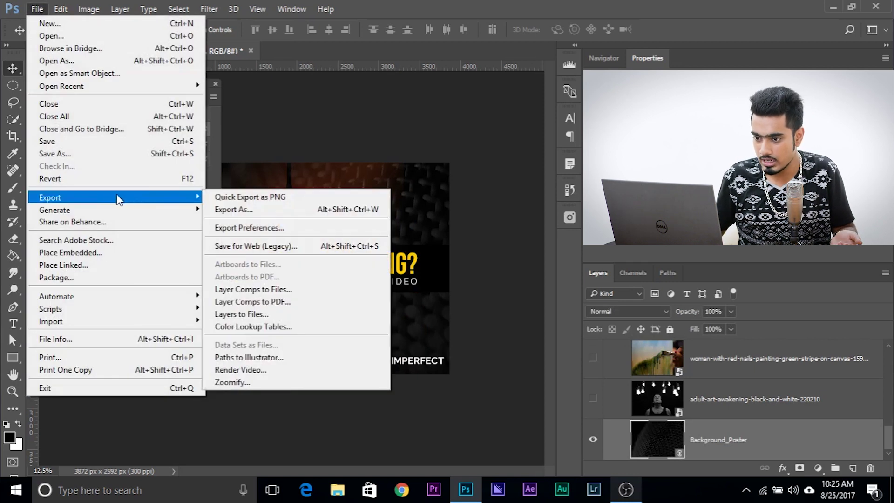
left_click(277, 289)
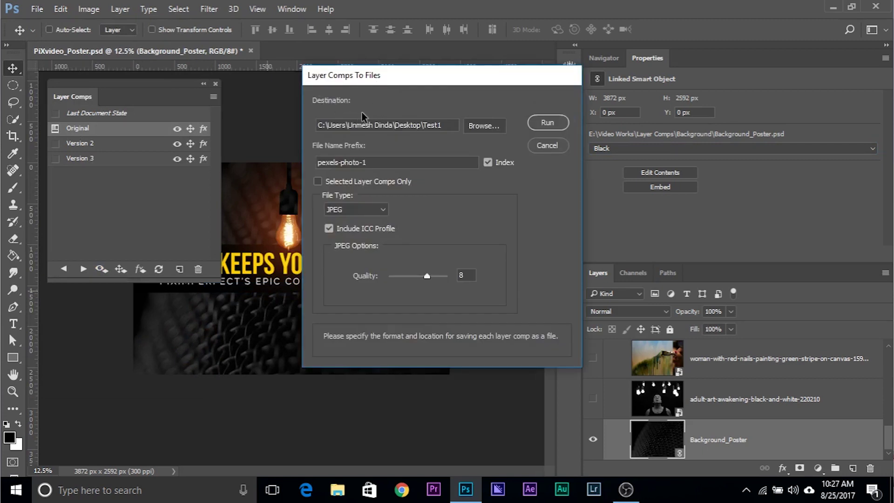
left_click(471, 125)
scroll(400, 261, "up", 5)
double_click(381, 220)
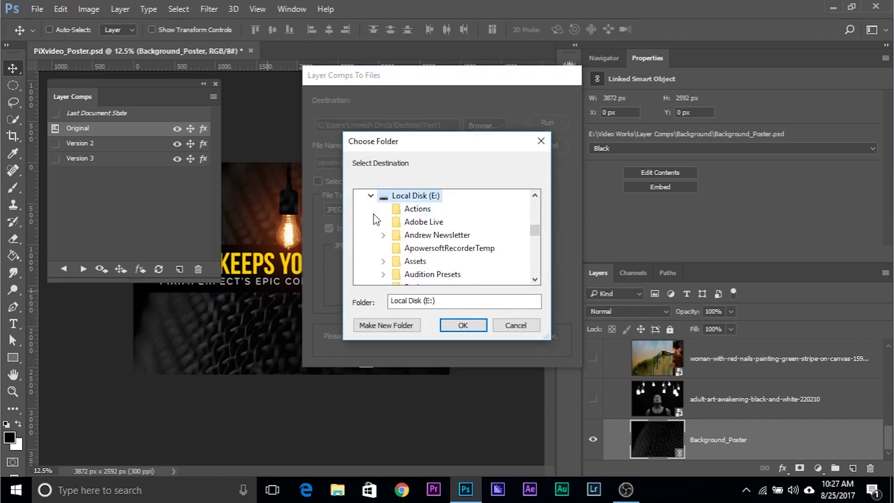
scroll(455, 228, "down", 2)
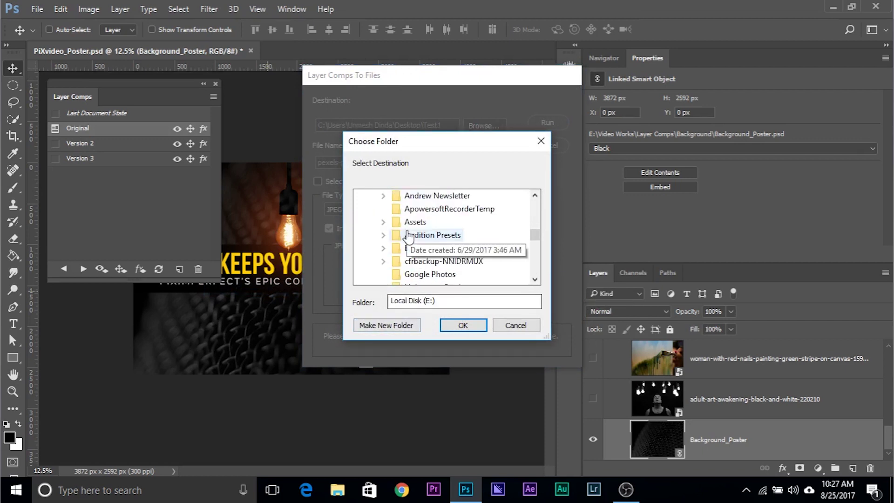
left_click(404, 325)
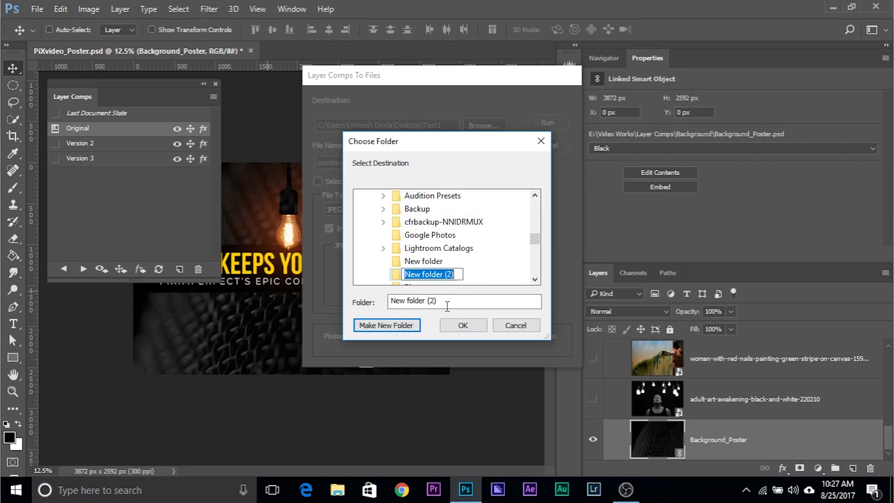
type("Test1")
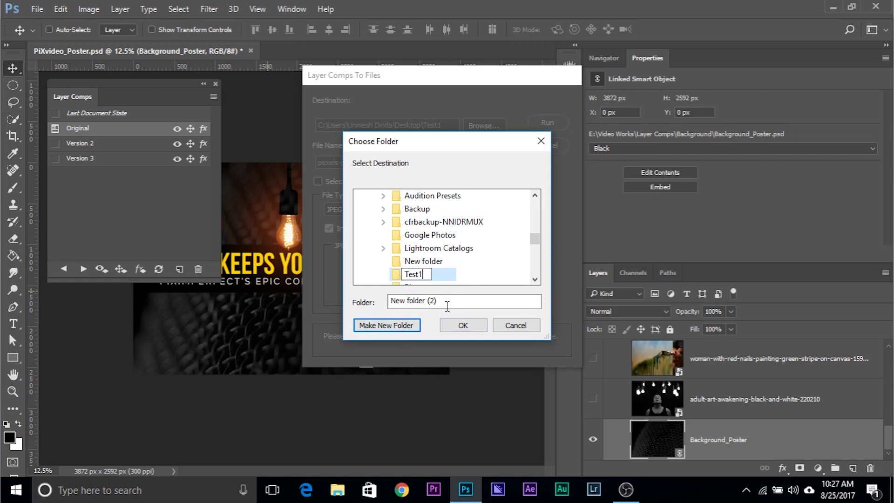
key("Return")
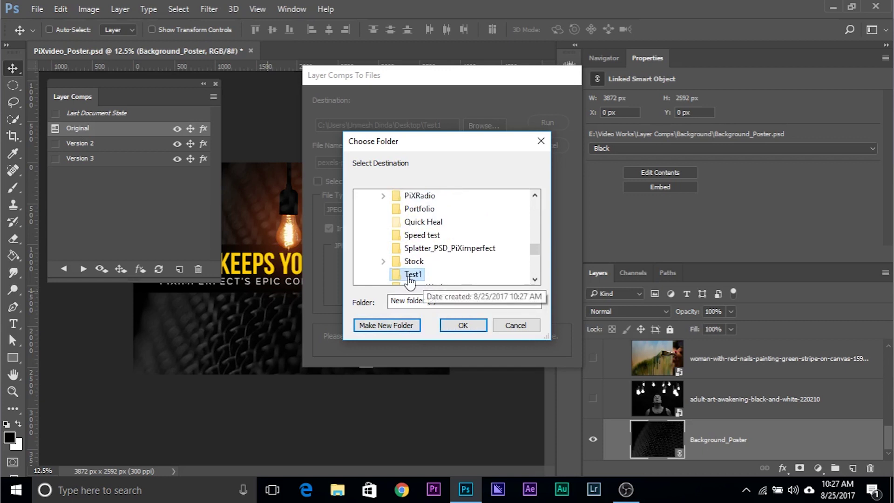
Step: Set Test1 as the destination and run the JPEG export of all comps
scroll(410, 279, "down", 2)
double_click(411, 209)
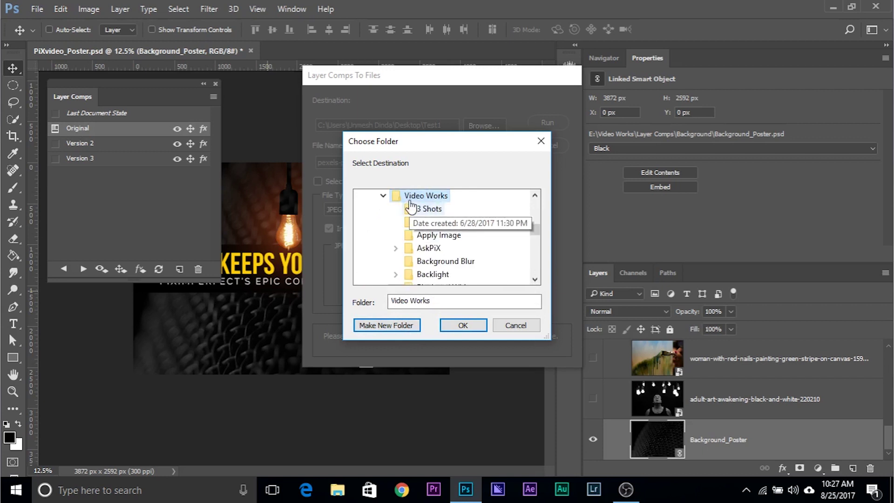
scroll(413, 237, "up", 2)
left_click(414, 264)
left_click(466, 326)
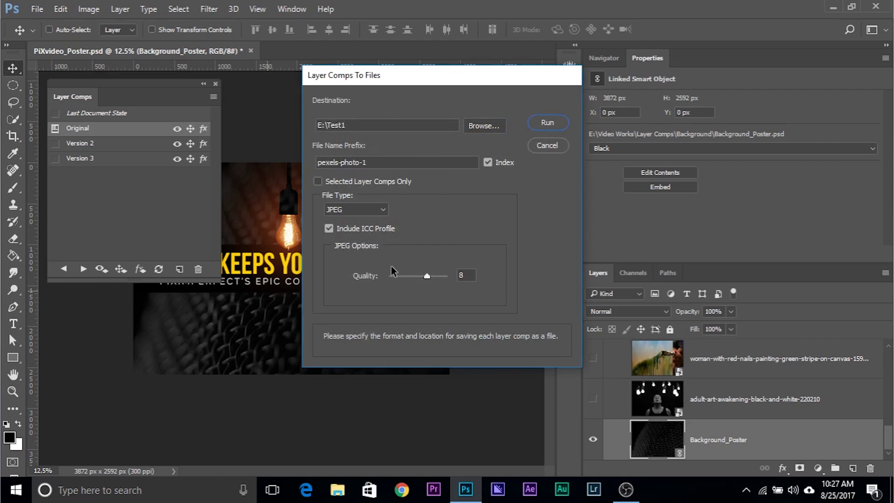
left_click(553, 122)
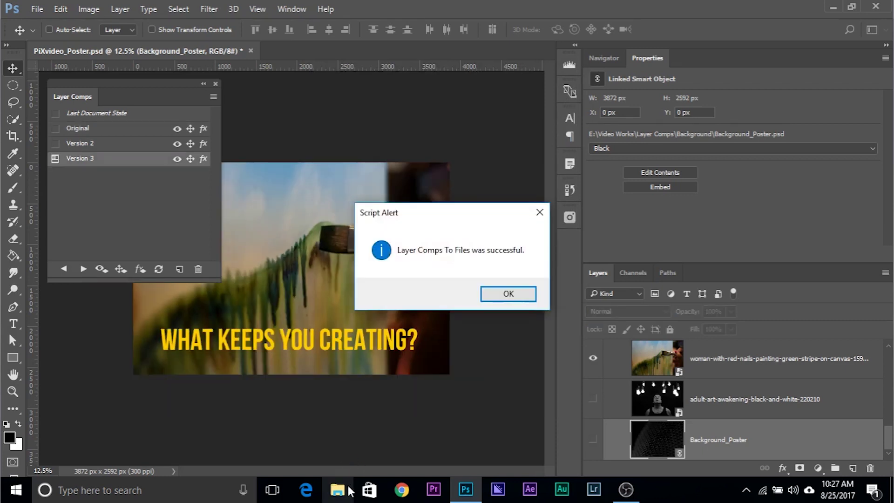
left_click(498, 295)
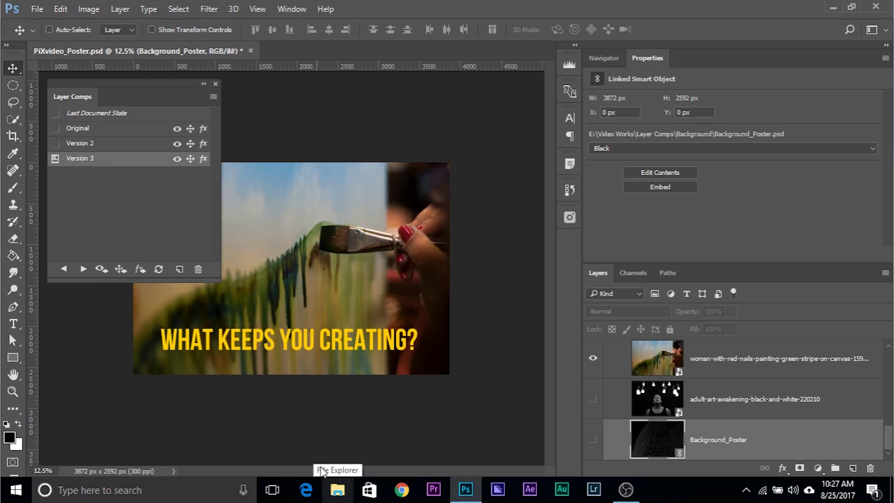
Step: In File Explorer, open E:\Test1 to check the three exported poster JPEGs
left_click(334, 491)
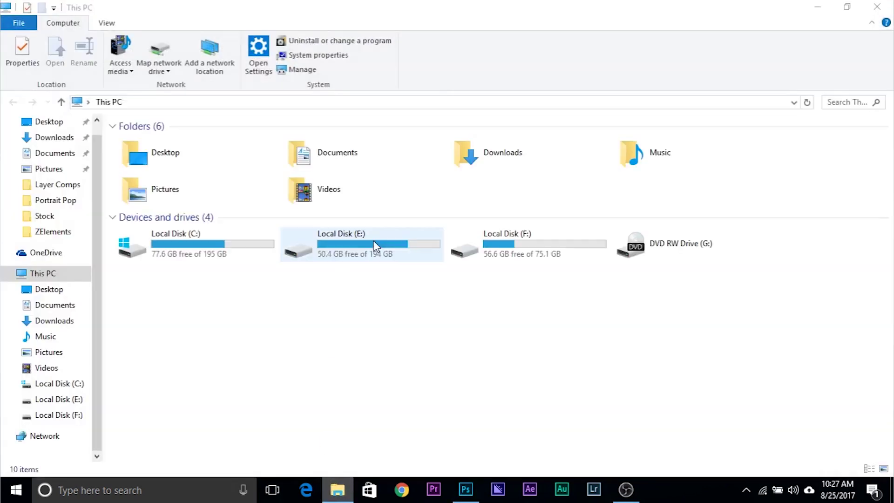
double_click(357, 244)
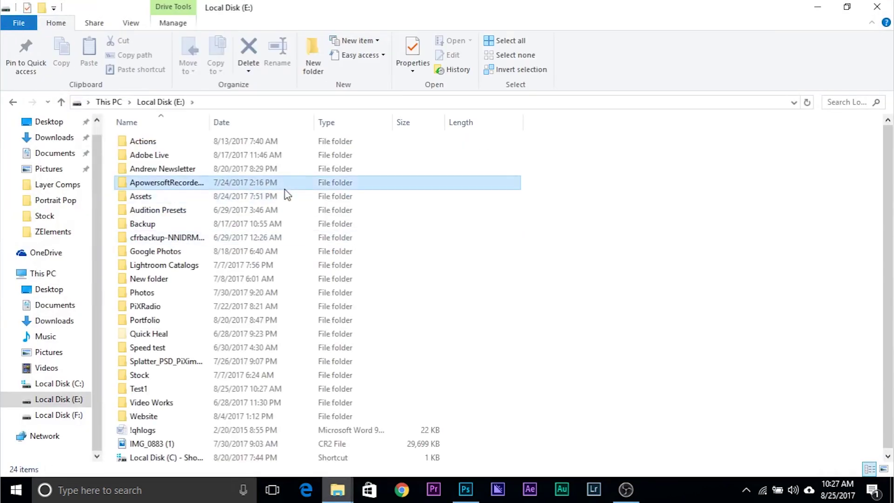
double_click(159, 390)
left_click_drag(135, 166, 385, 194)
left_click(385, 194)
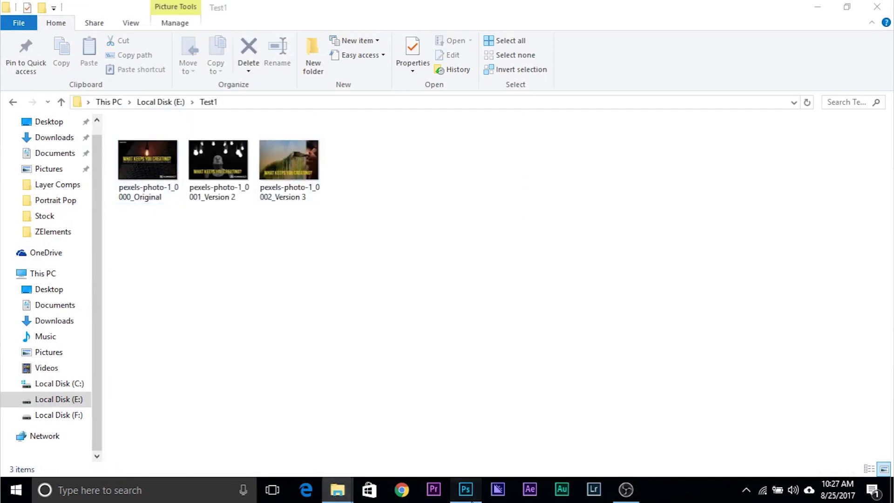
Step: Return to Photoshop and bring up the File > Export menu
left_click(465, 489)
left_click(37, 14)
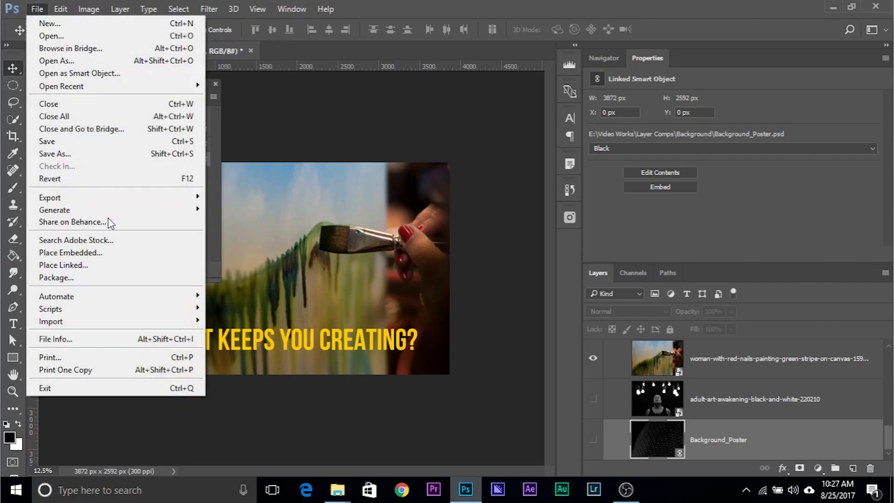
mouse_move(108, 204)
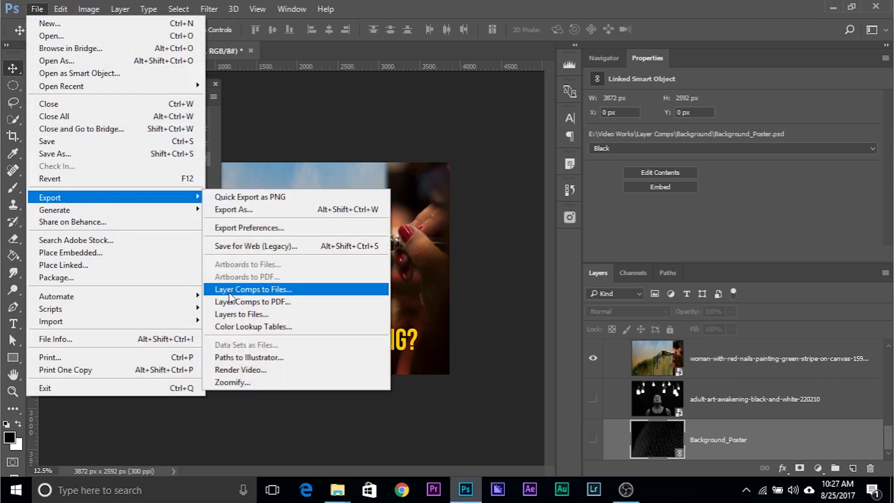